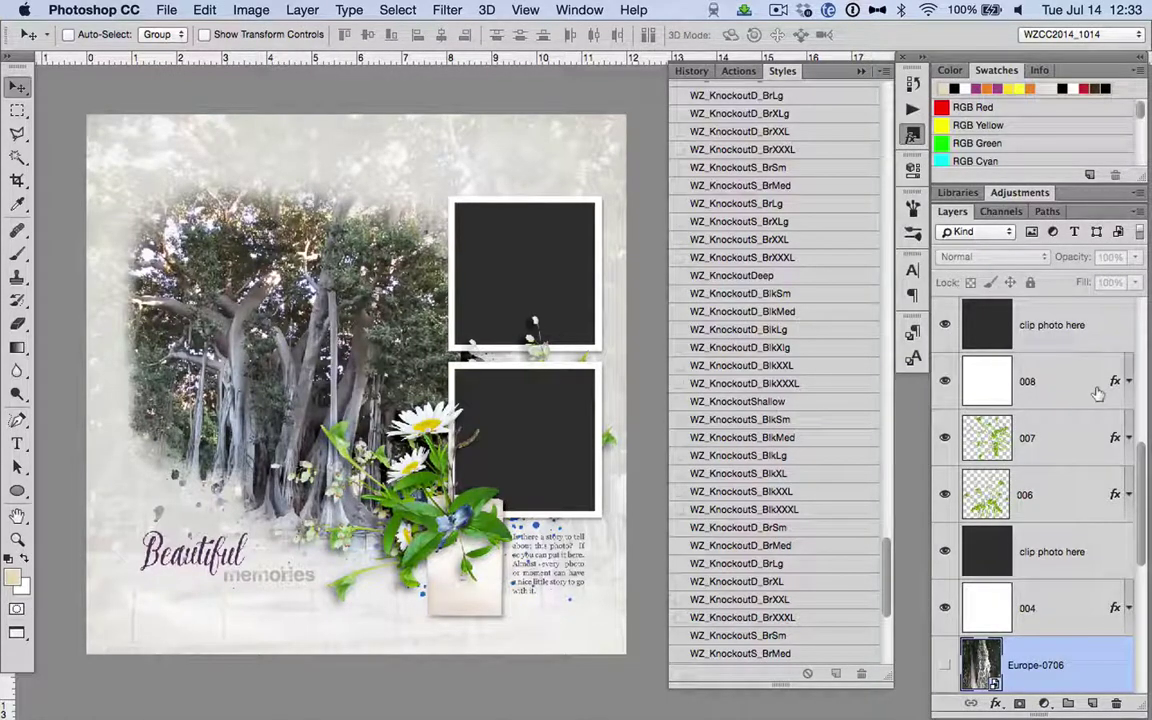
Step: Apply the WZ_KnockoutDeep style to the "clip photo here" layer directly above layer 008
scroll(1072, 388, up, 8)
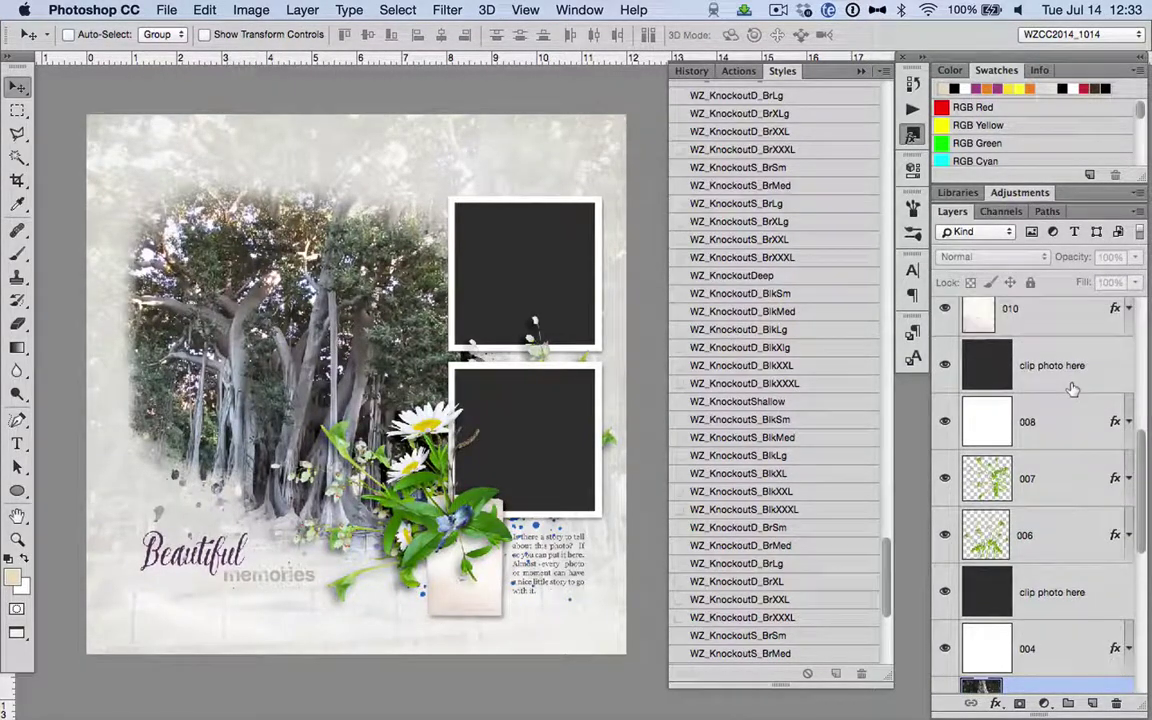
scroll(1072, 388, down, 6)
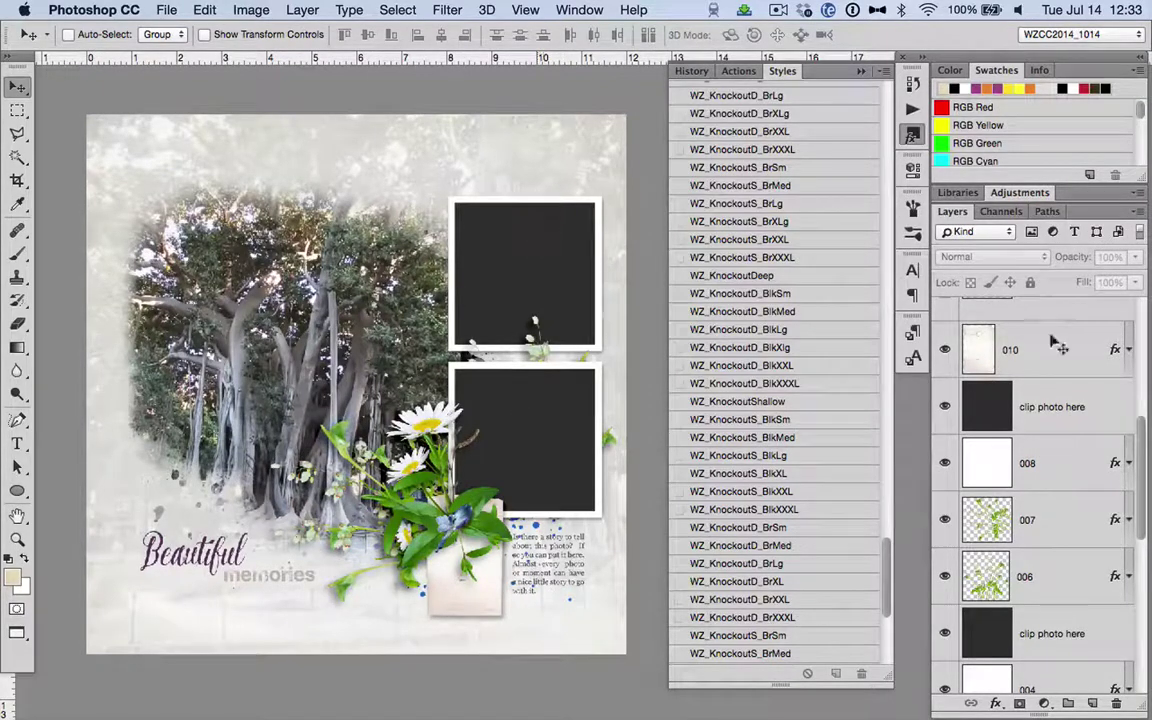
click(1038, 412)
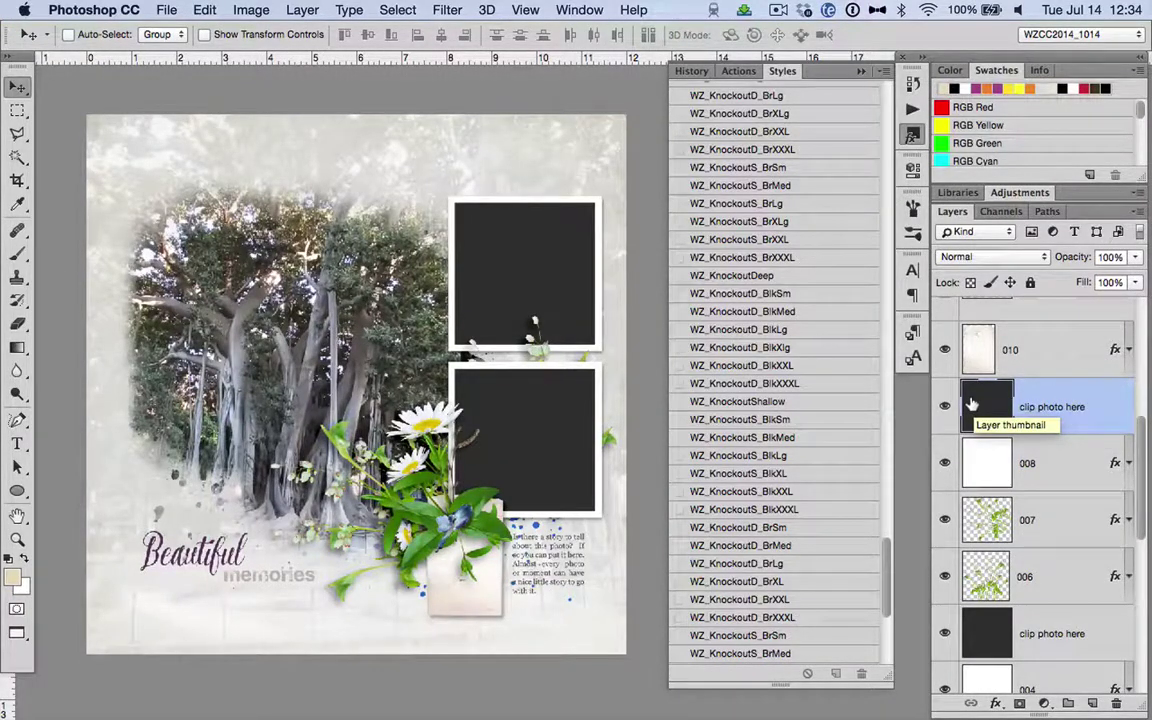
click(787, 276)
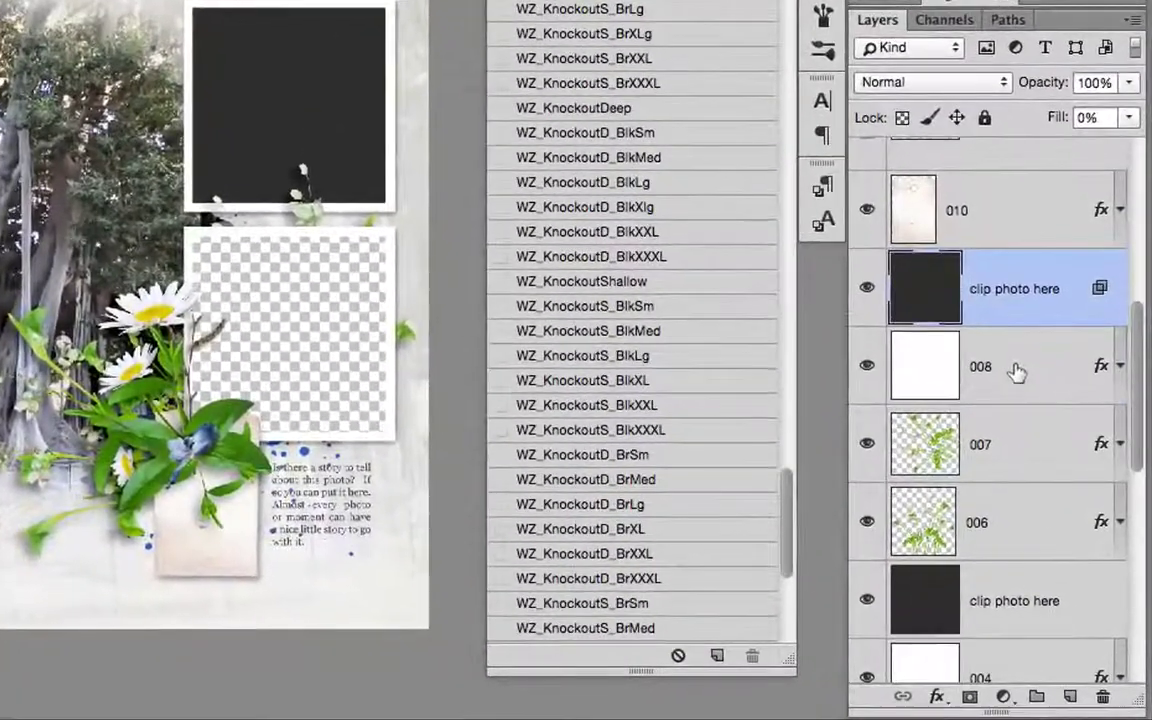
Step: Group the "clip photo here" layer with frame layer 008 and expand the new group
shift+click(1036, 428)
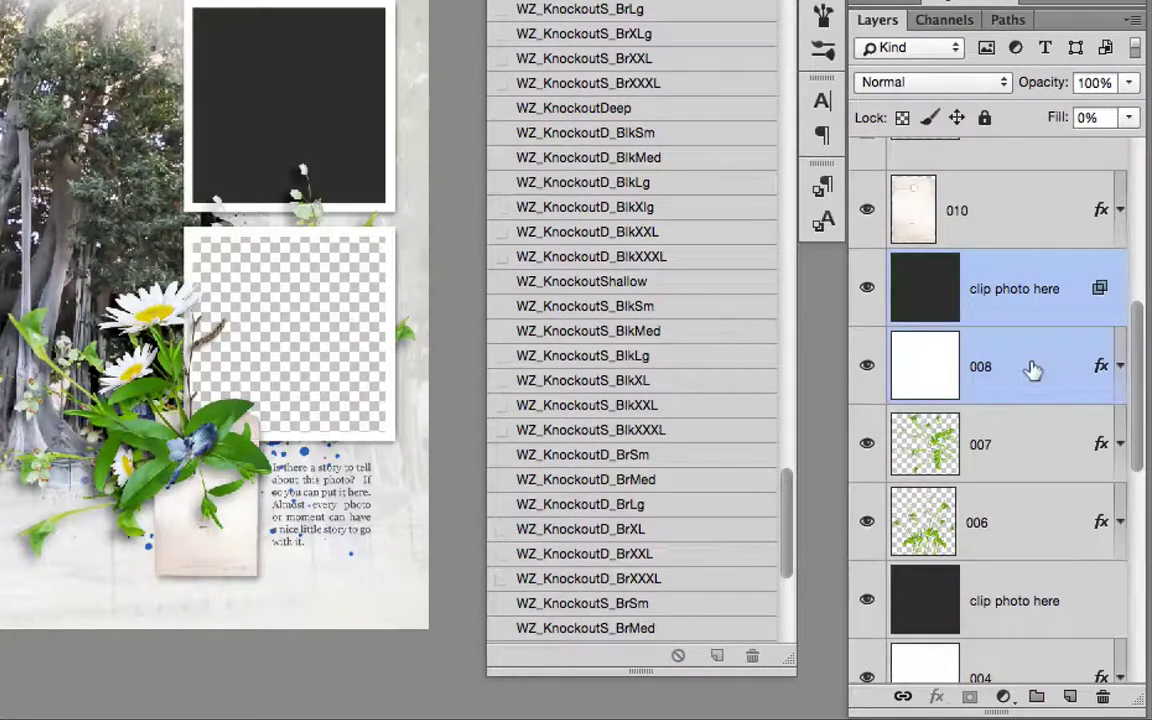
drag(1028, 368, 1030, 697)
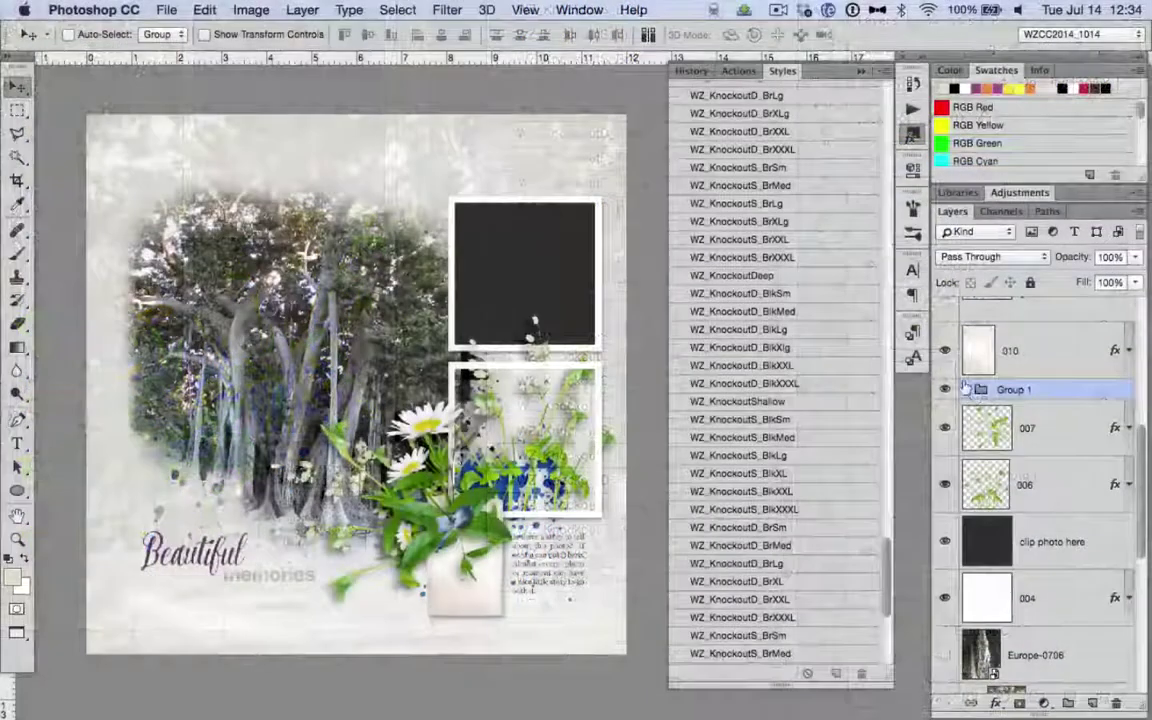
click(966, 389)
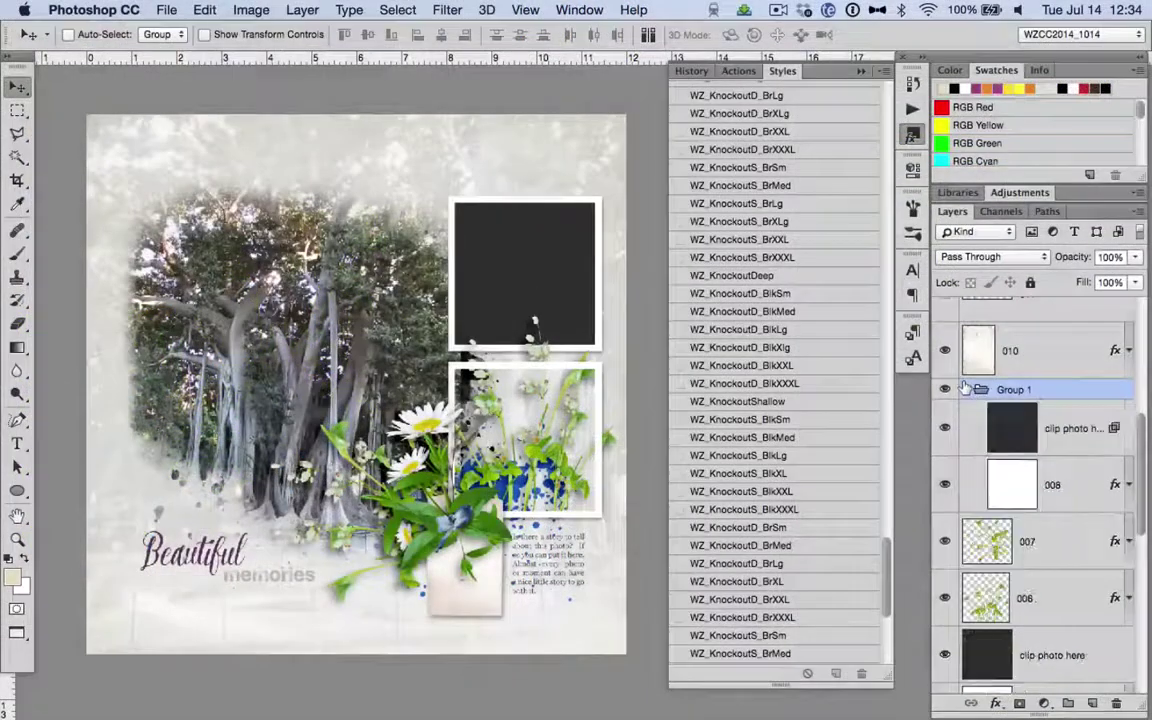
Step: Try the WZ_KnockoutDeep style on the grouped "clip photo here" layer, replacing it with WZ_KnockoutShallow
click(1055, 428)
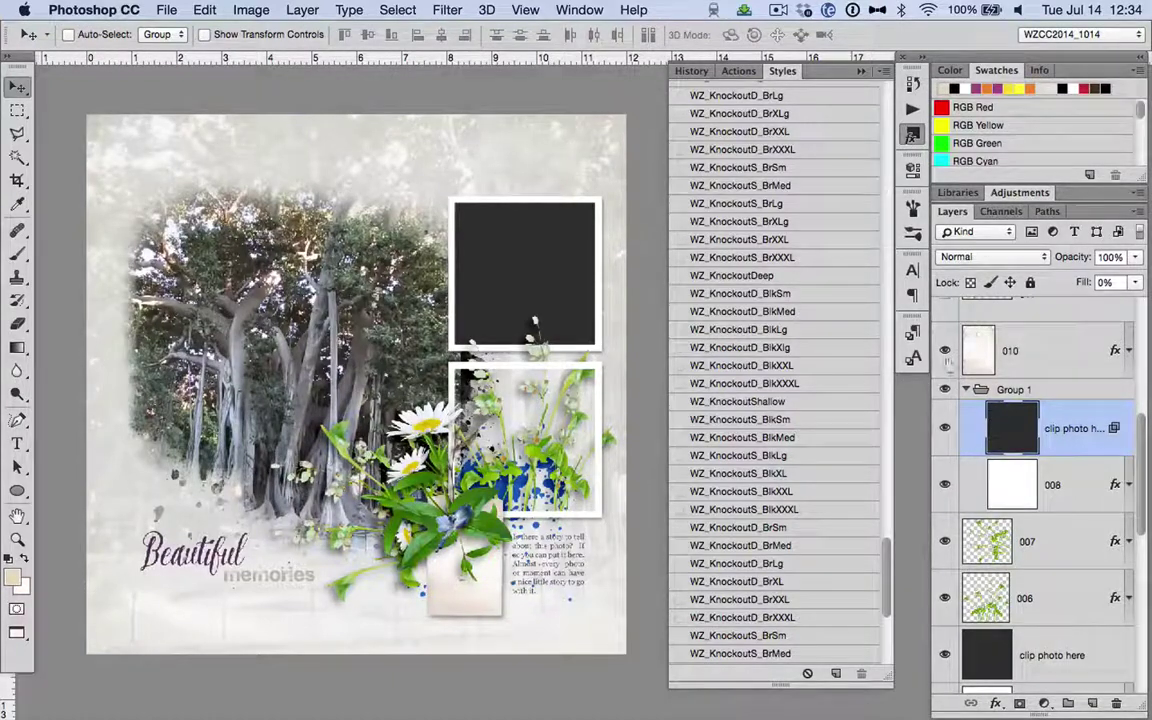
click(755, 275)
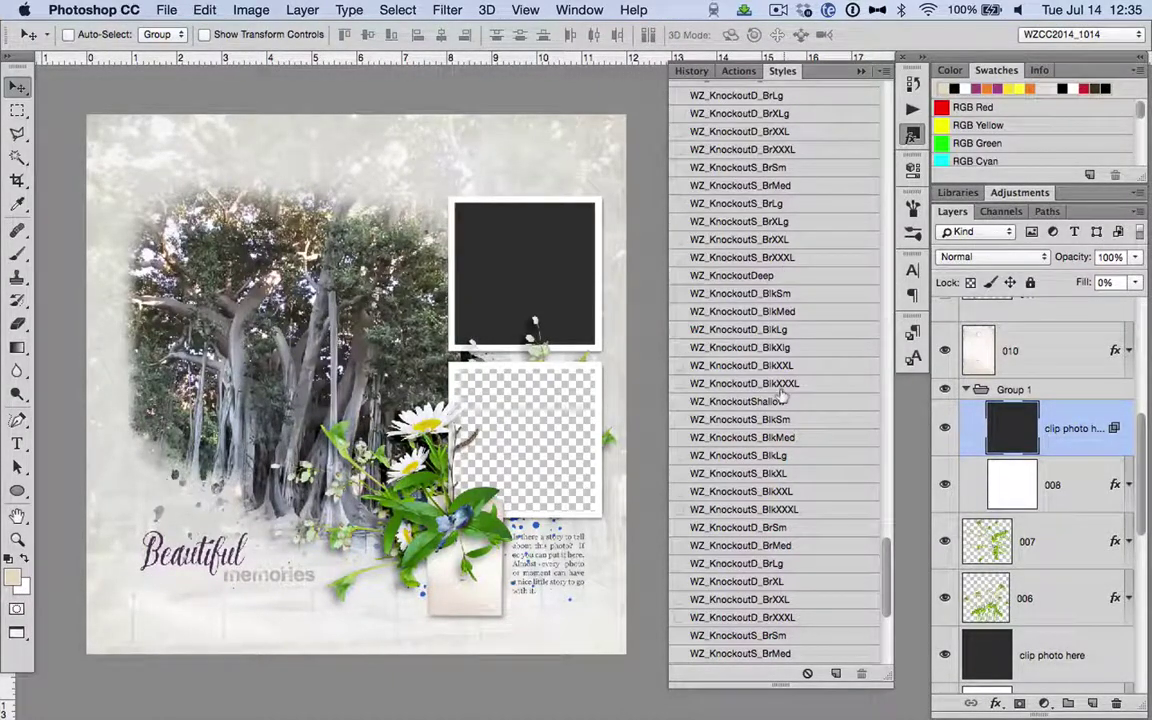
click(779, 401)
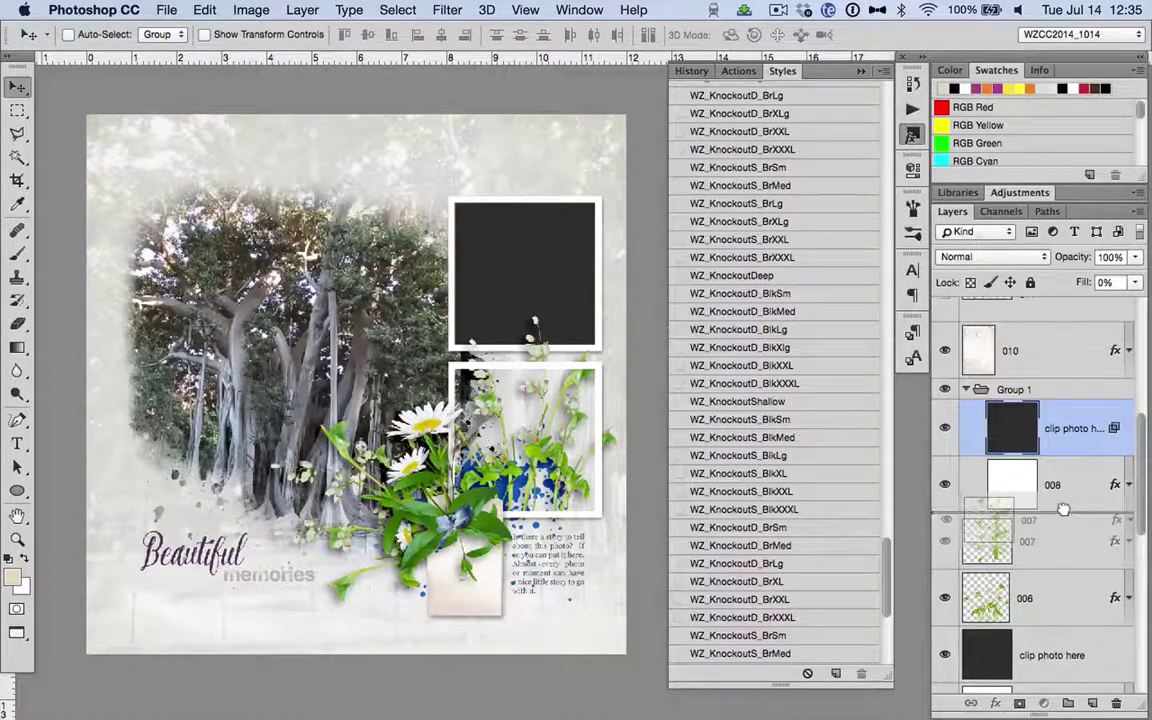
Step: Move foliage layers 007 and 006 into Group 1, beneath frame layer 008
click(1063, 540)
scroll(1063, 540, down, 4)
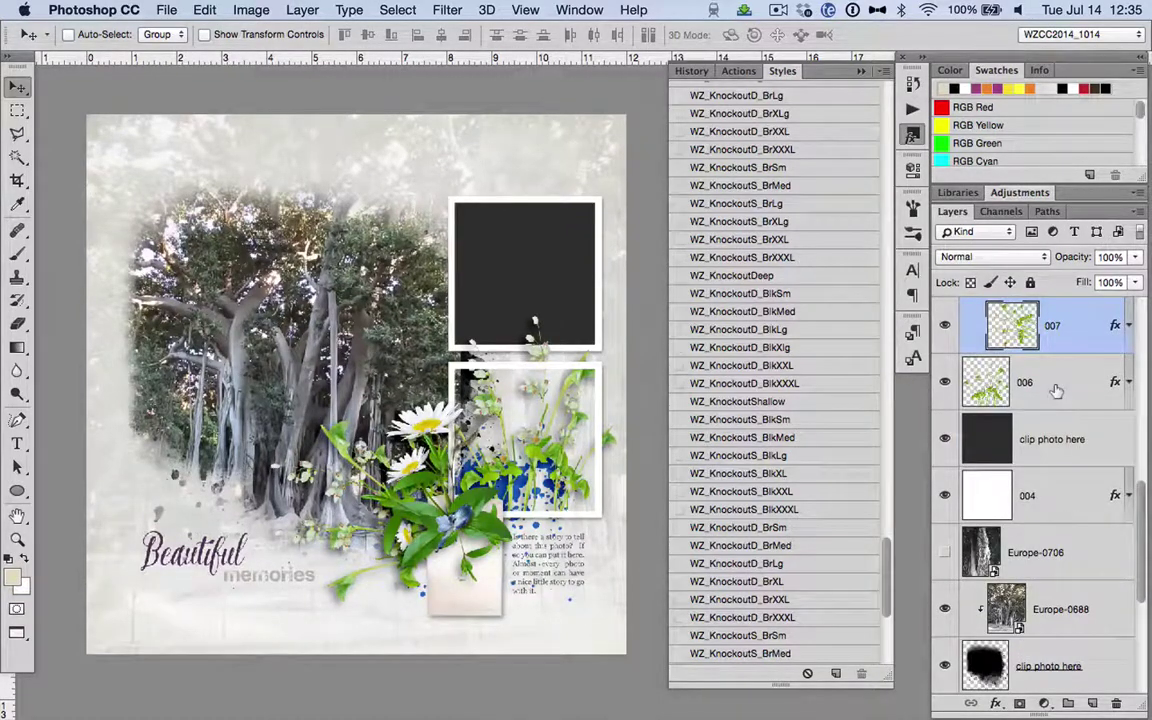
key(BackSpace)
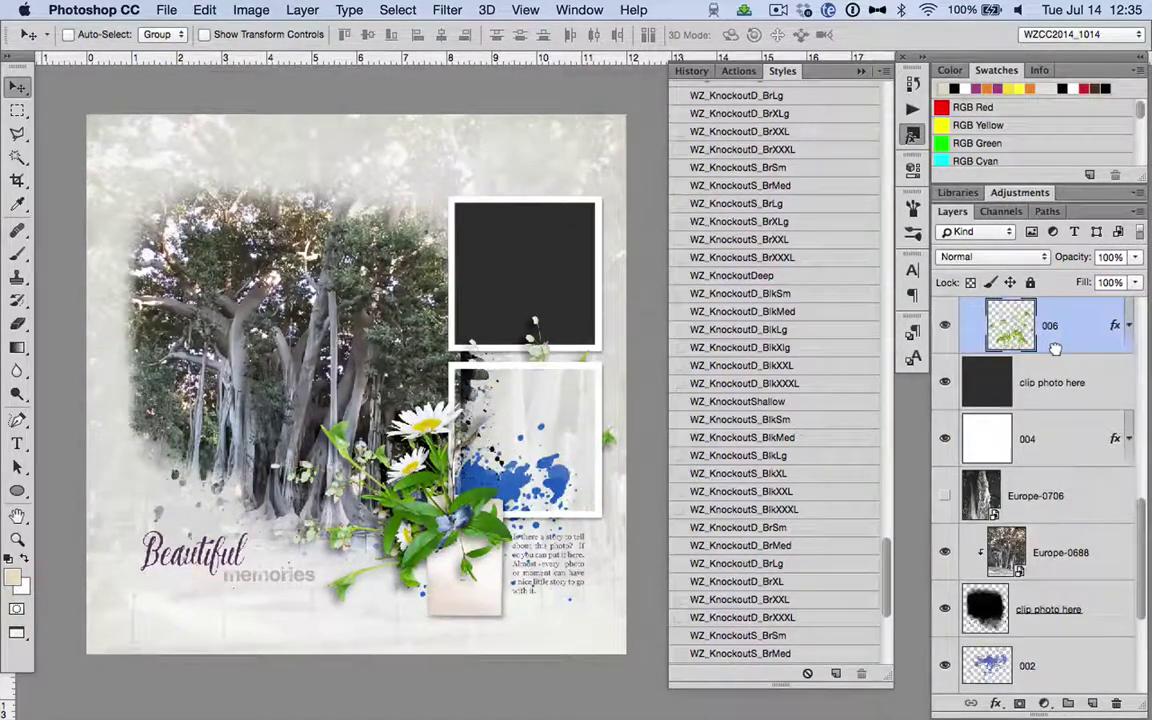
scroll(1040, 482, up, 3)
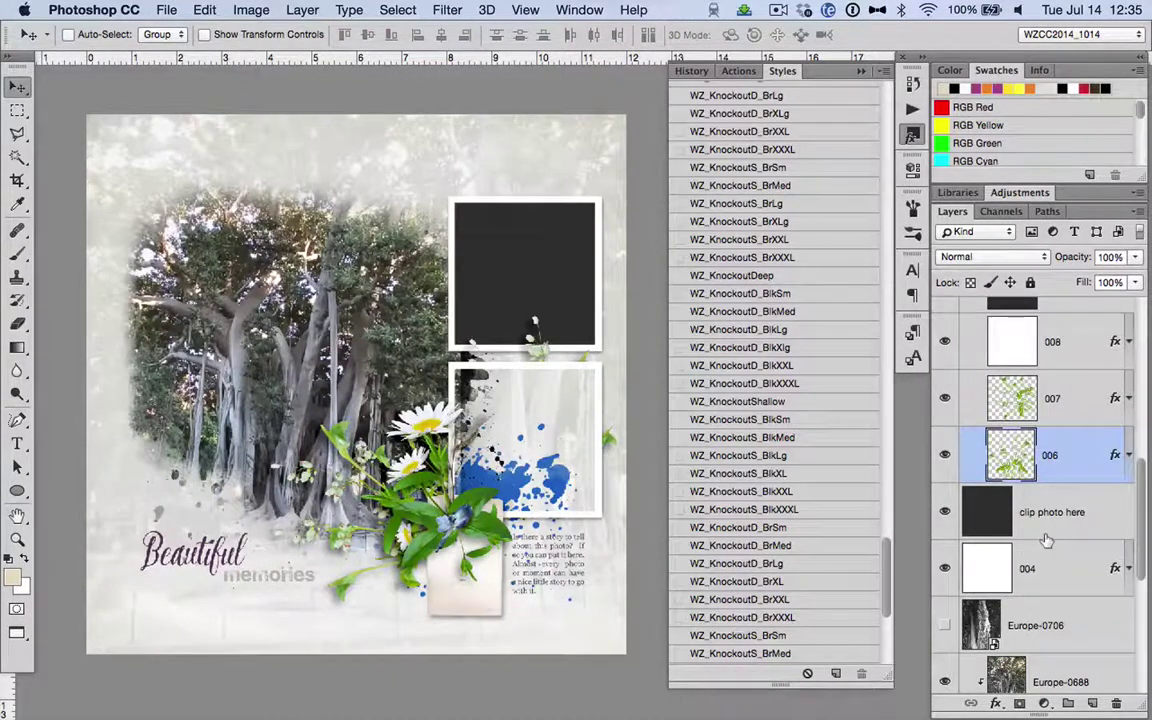
Step: Show the Europe-0706 photo layer and move it beneath the paint layer 002
scroll(1045, 540, down, 3)
scroll(1045, 540, up, 1)
scroll(1045, 540, down, 1)
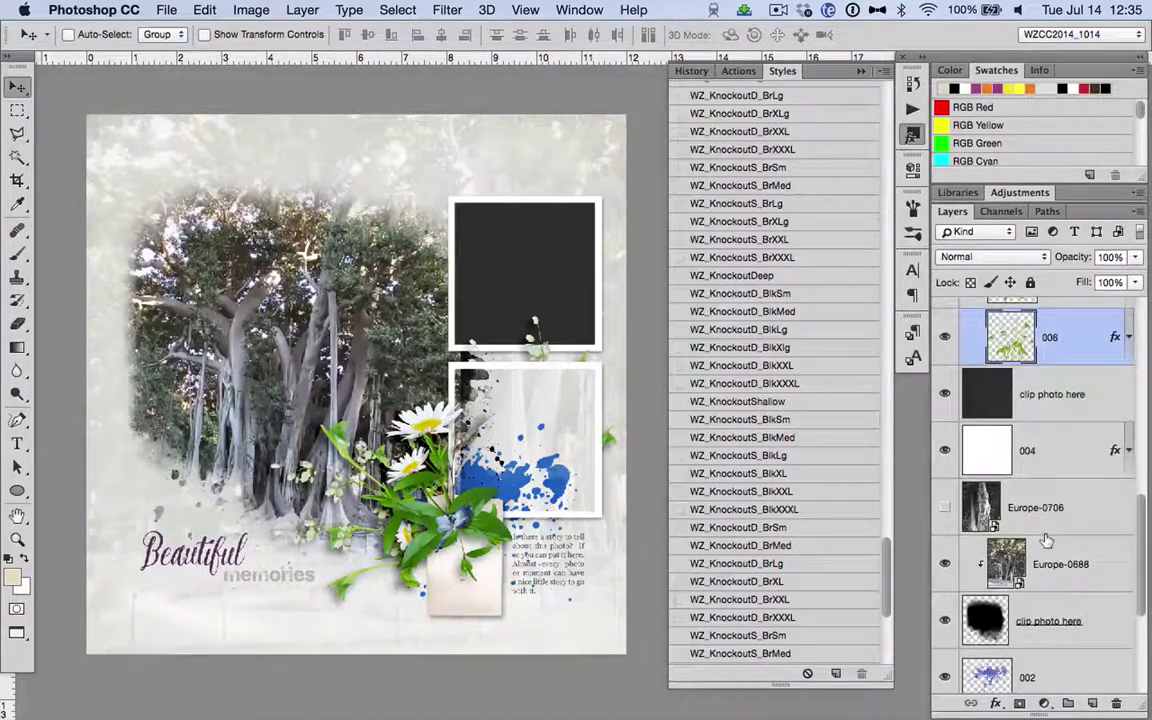
click(943, 507)
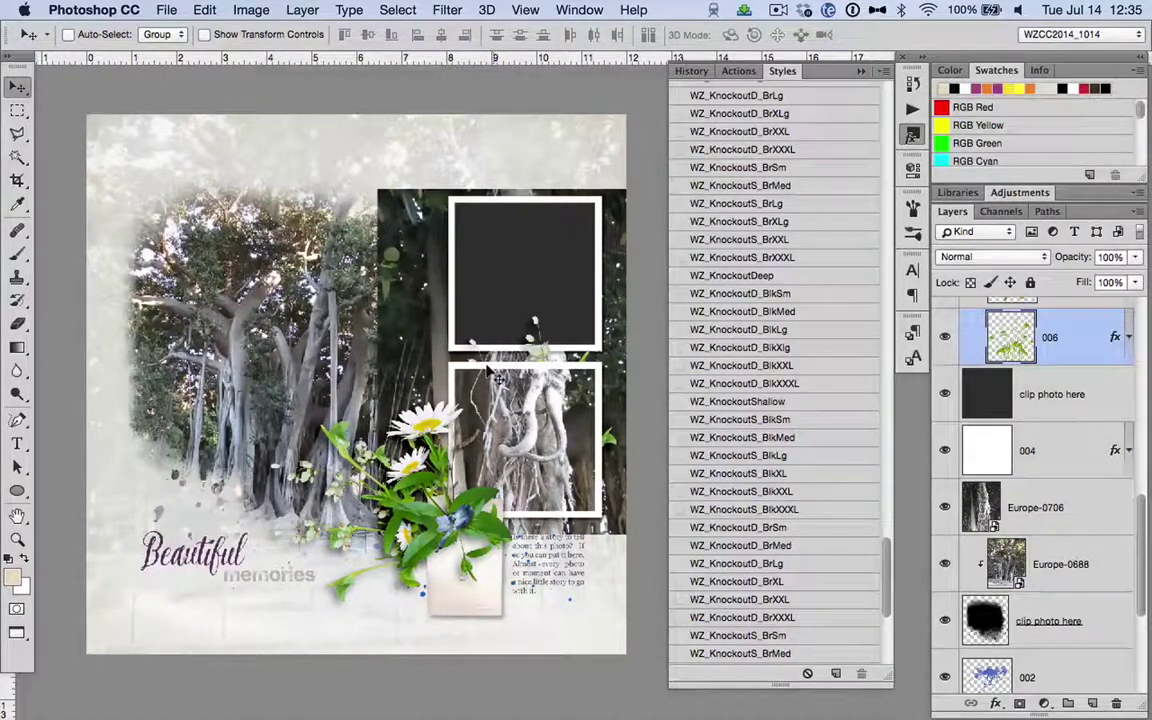
scroll(1067, 580, down, 3)
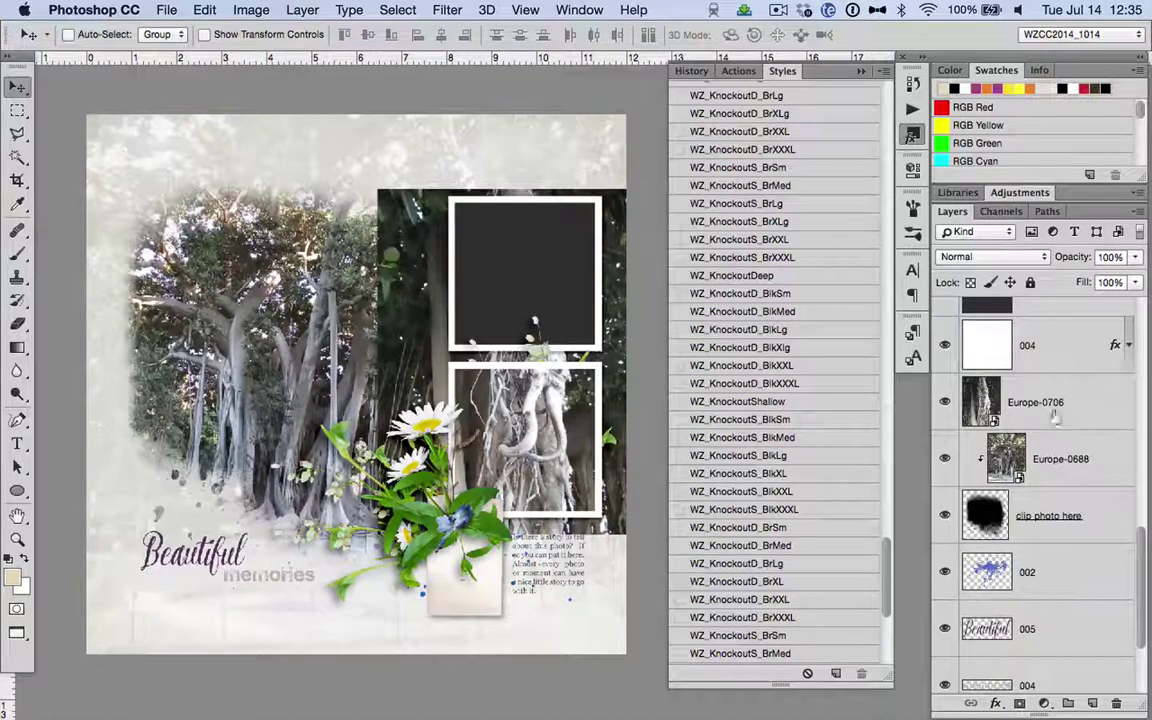
drag(1095, 397, 1076, 585)
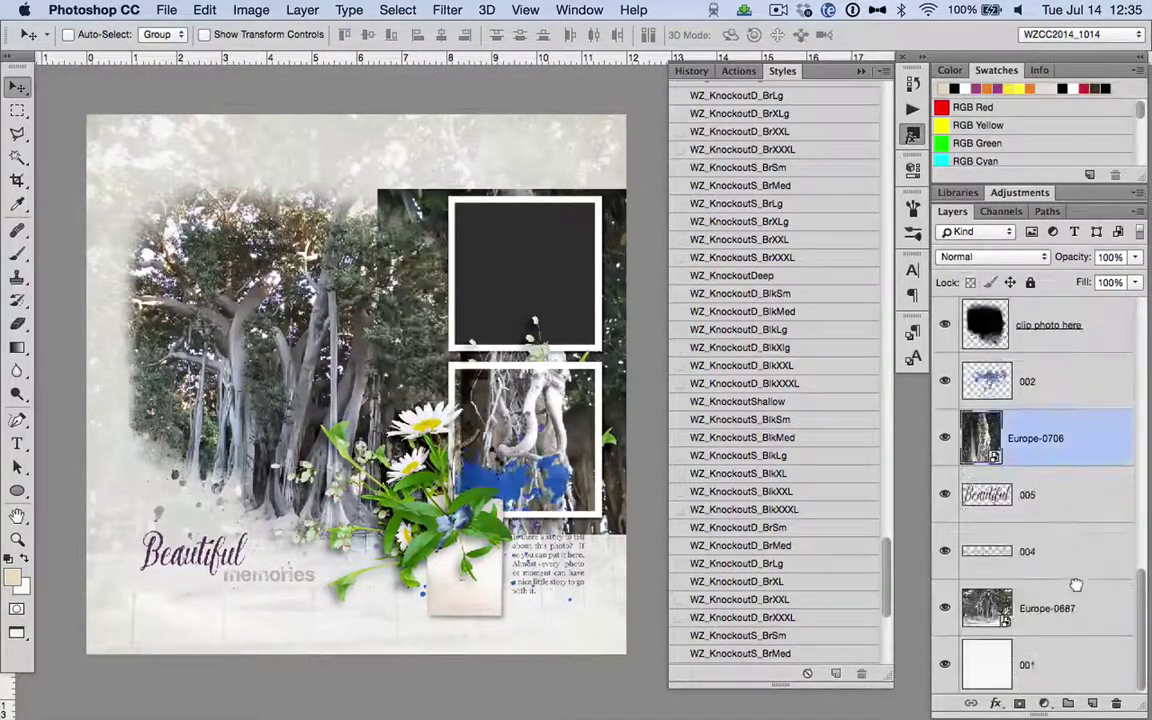
Step: Load the "clip photo here" layer above 008 as a selection and copy that area of Europe-0706 to a new layer
scroll(1075, 540, up, 5)
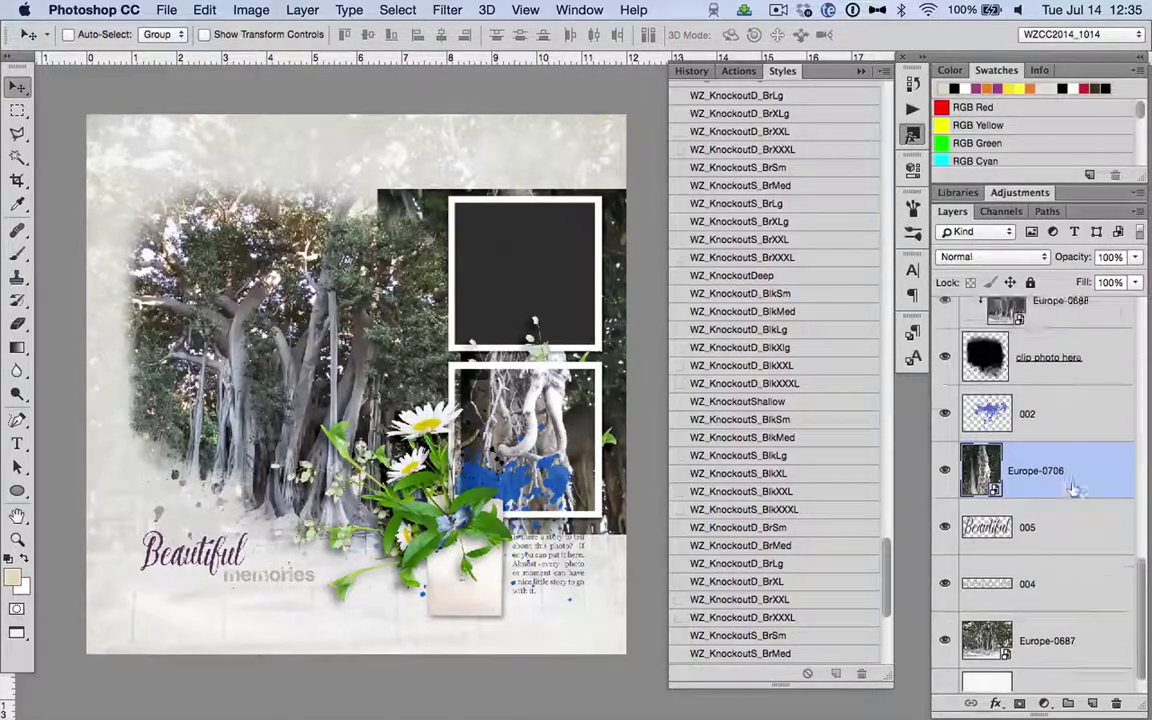
scroll(1073, 489, up, 3)
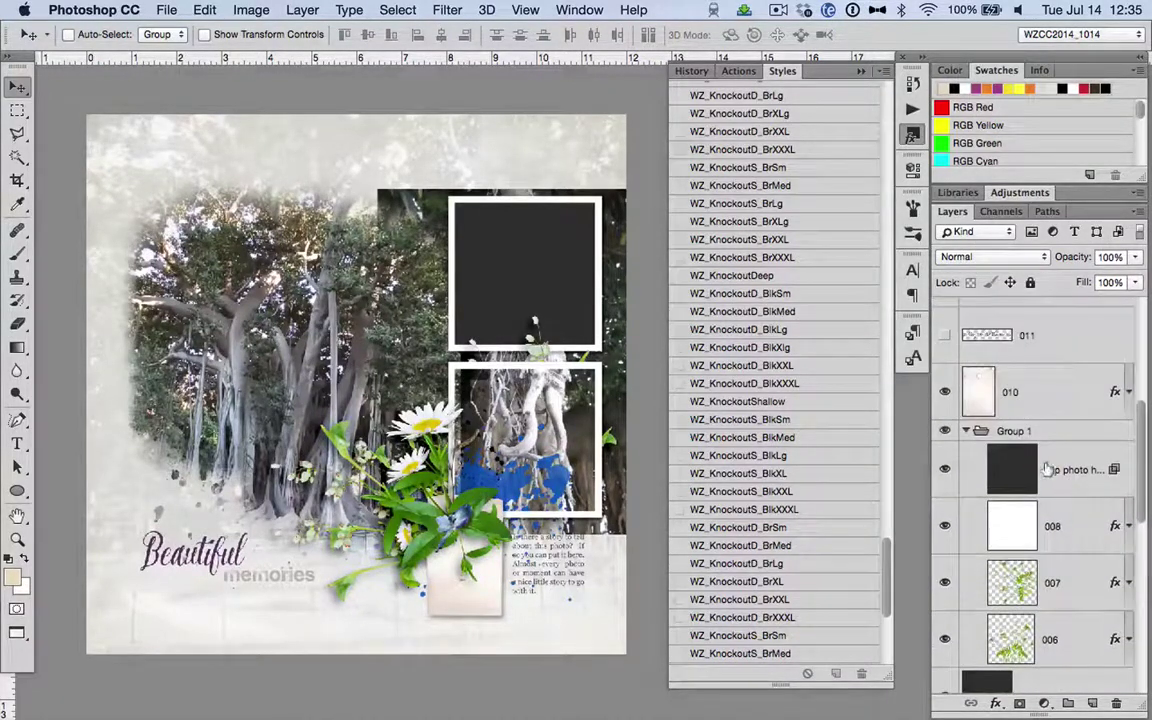
super+click(1015, 470)
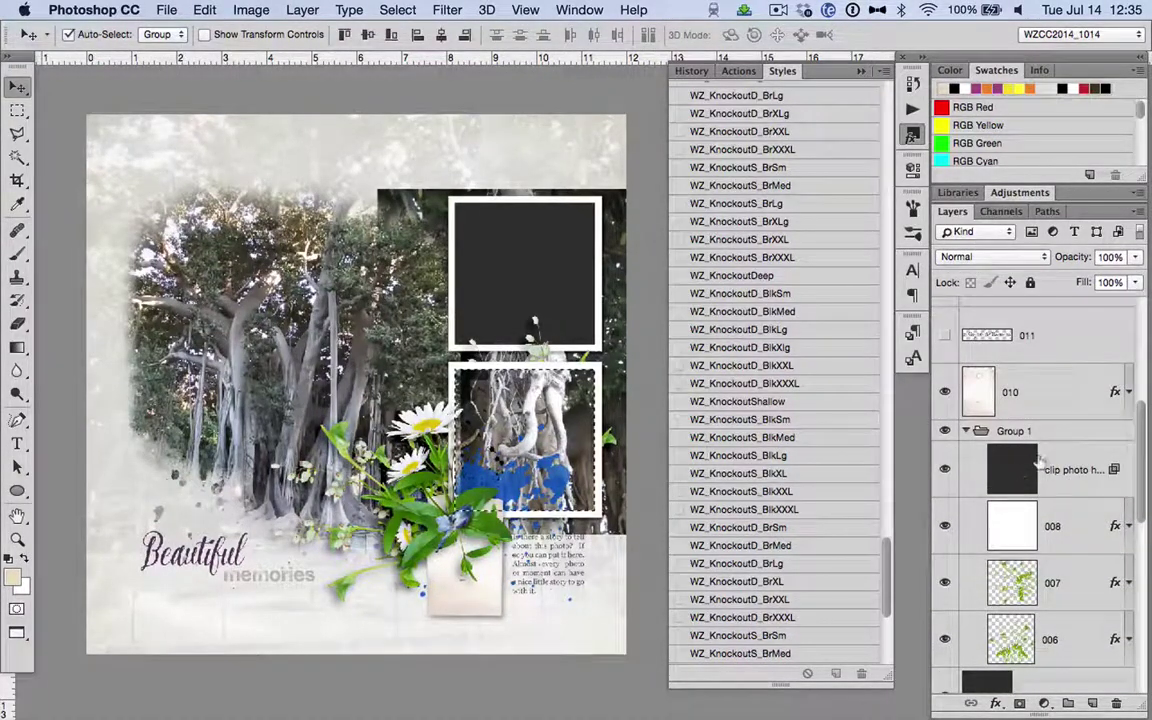
scroll(1025, 460, down, 5)
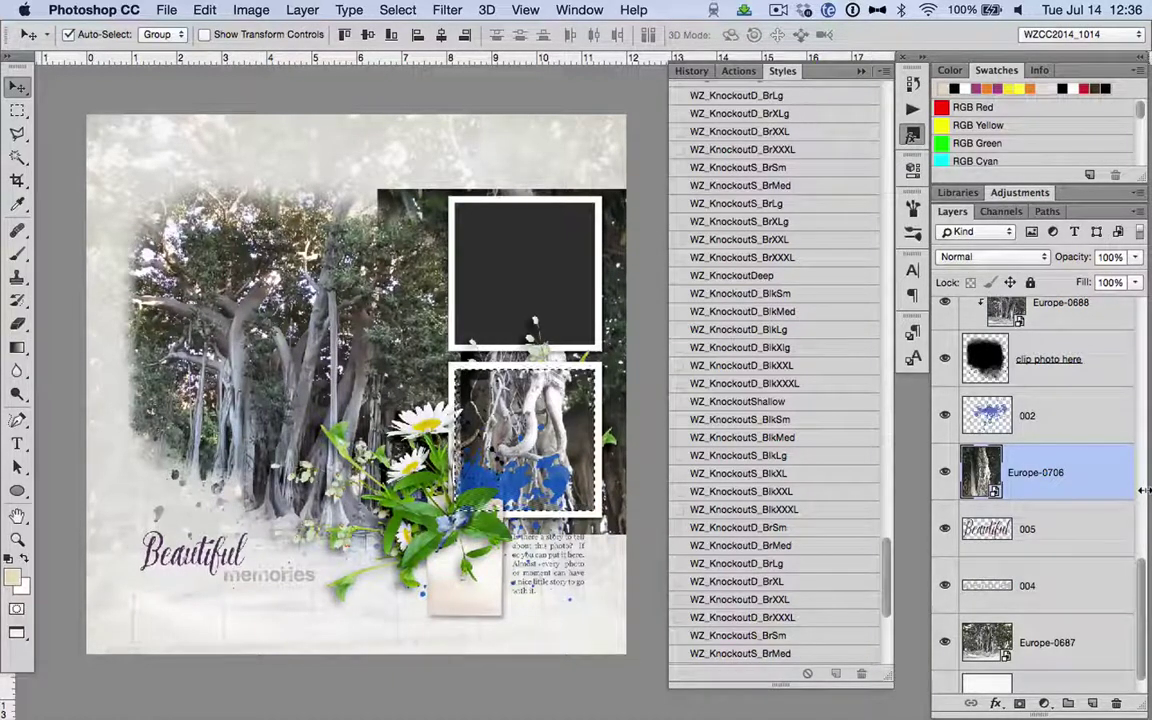
key(super+shift+n)
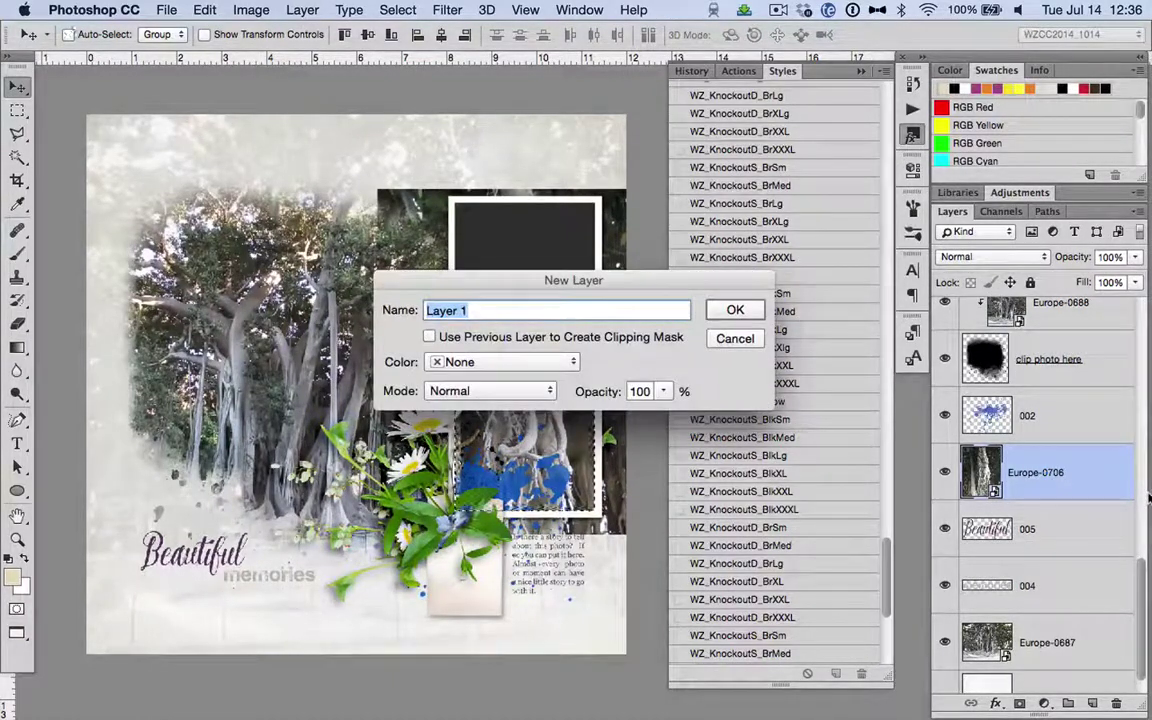
key(Return)
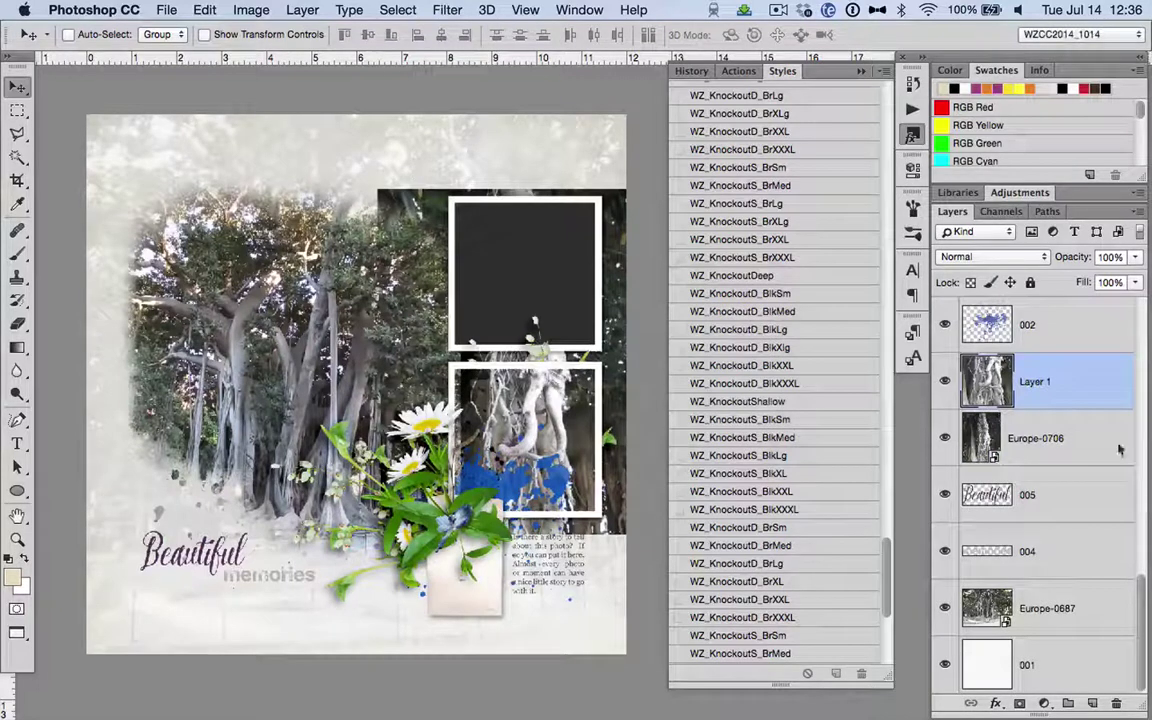
Step: Hide the Europe-0706 layer and toggle the visibility of Layer 1 to check the cropped photo
click(946, 436)
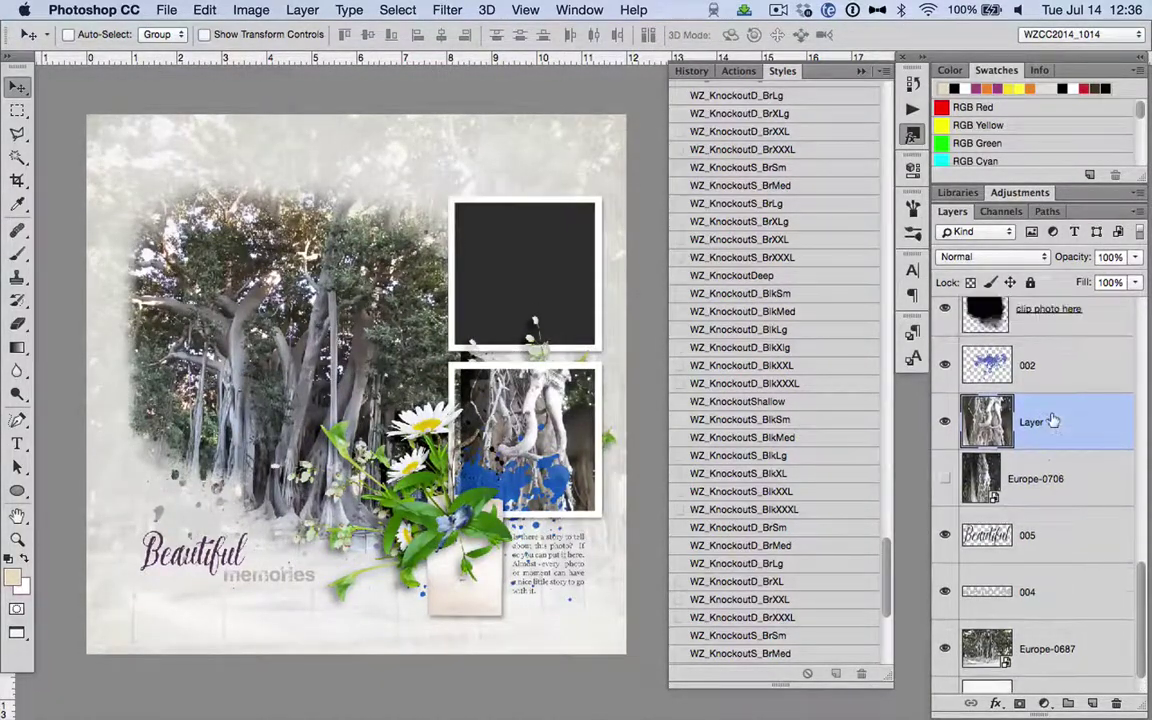
scroll(980, 400, up, 1)
click(945, 423)
click(945, 423)
click(945, 423)
click(945, 423)
Step: Apply WZ_KnockoutShallow to the "clip photo here" layer above frame 004 and move both layers into Group 1 beneath 006
scroll(1088, 498, up, 2)
scroll(1088, 498, up, 2)
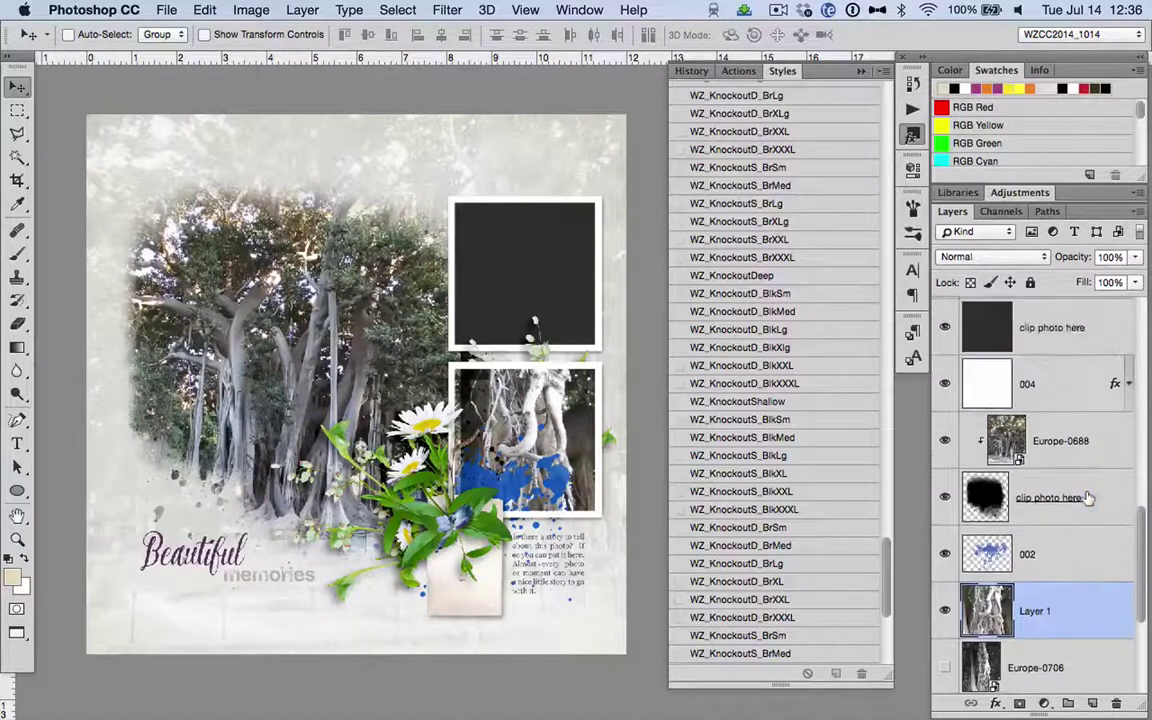
scroll(1088, 498, up, 6)
scroll(1088, 498, down, 3)
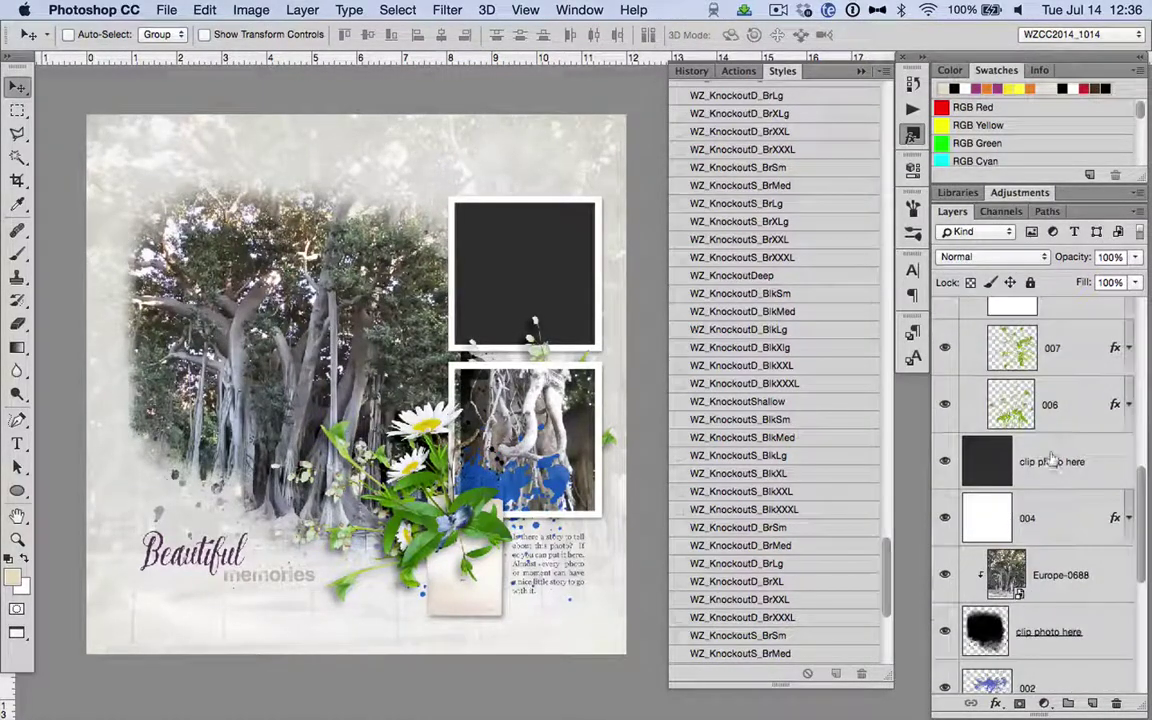
click(1050, 460)
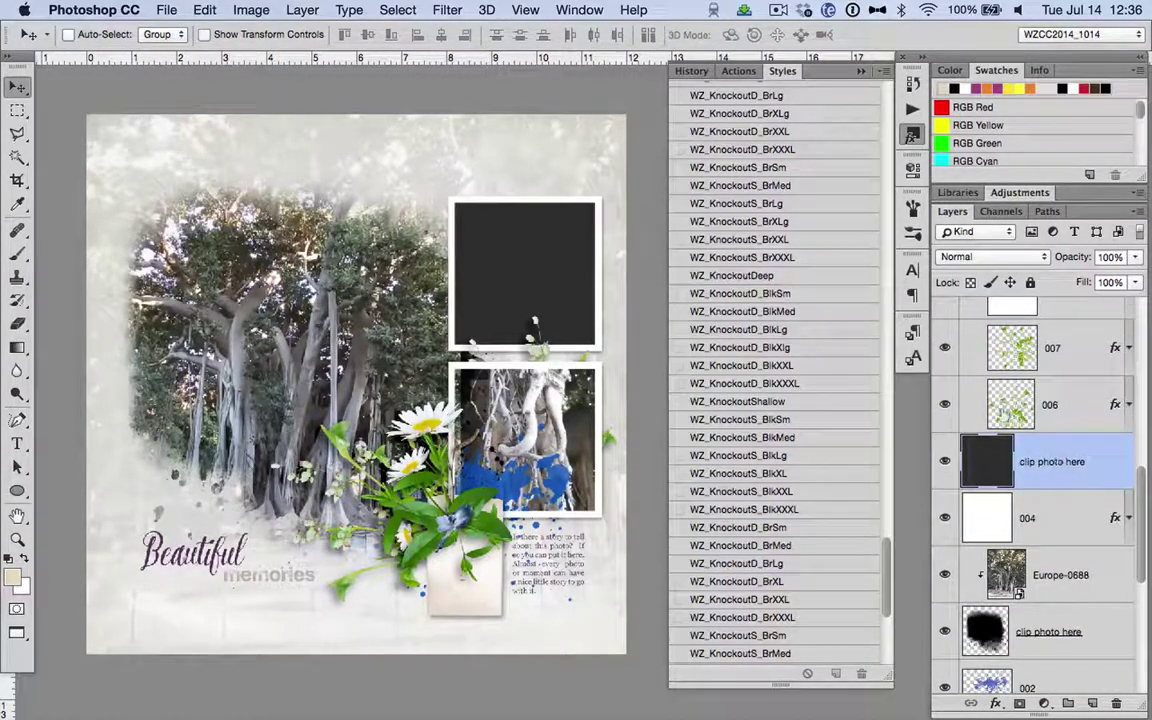
click(700, 349)
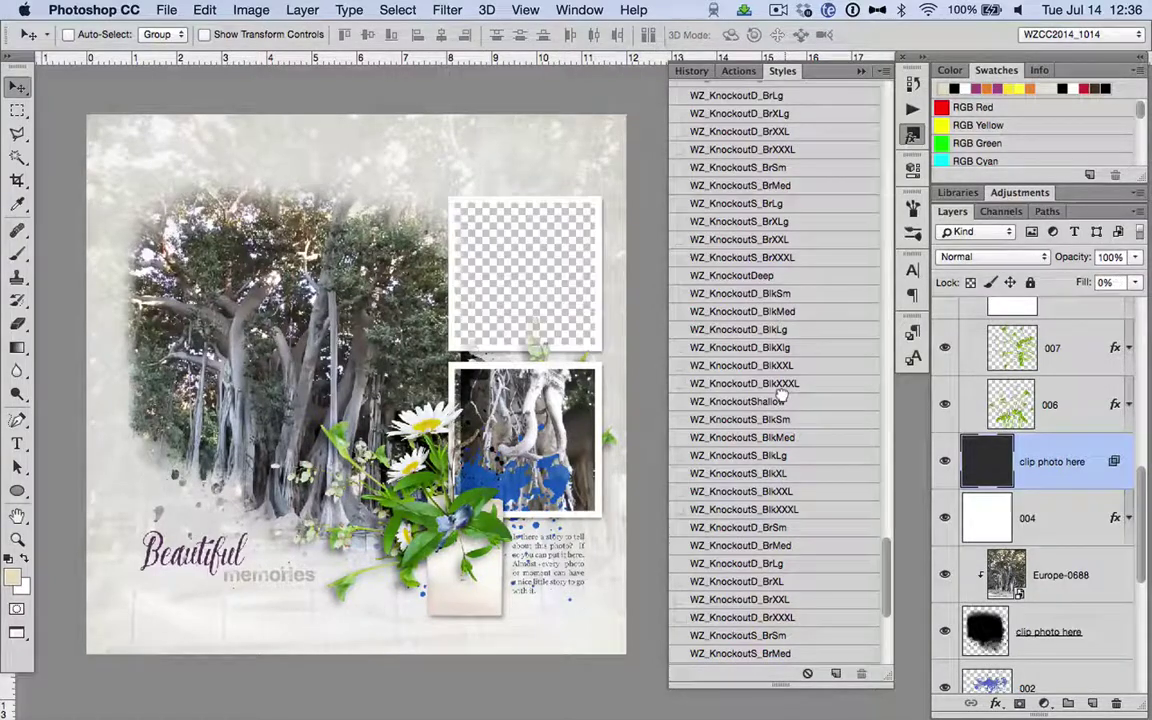
shift+click(1073, 505)
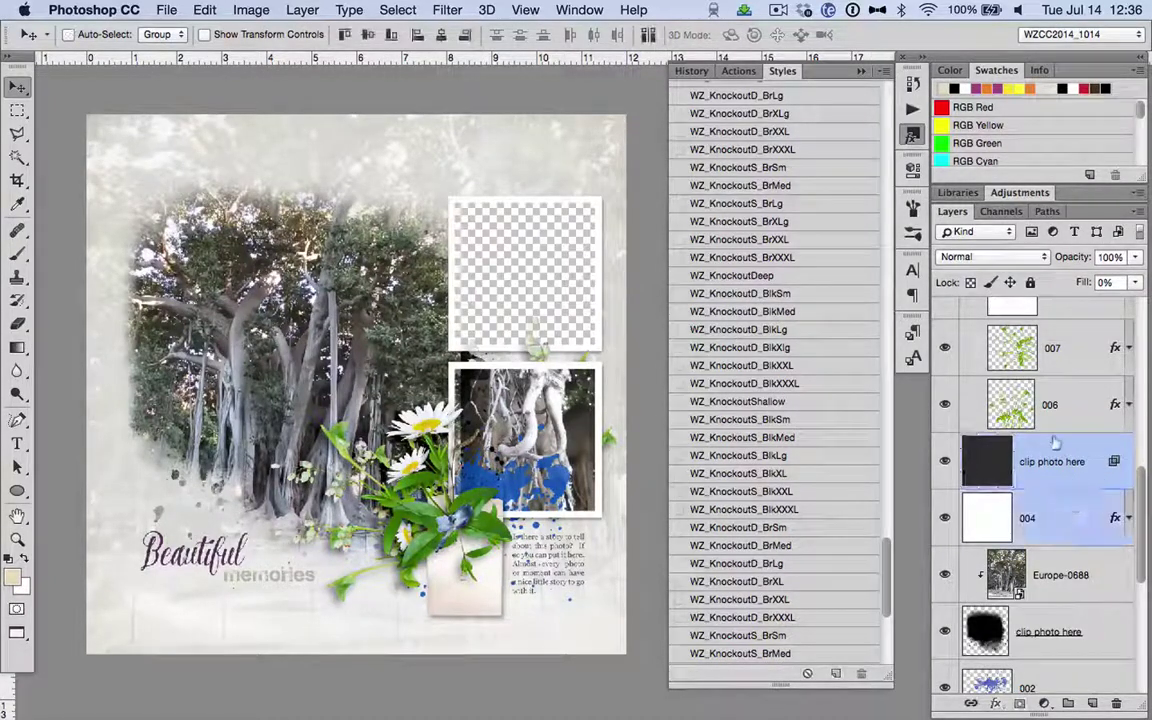
drag(1077, 445, 1082, 424)
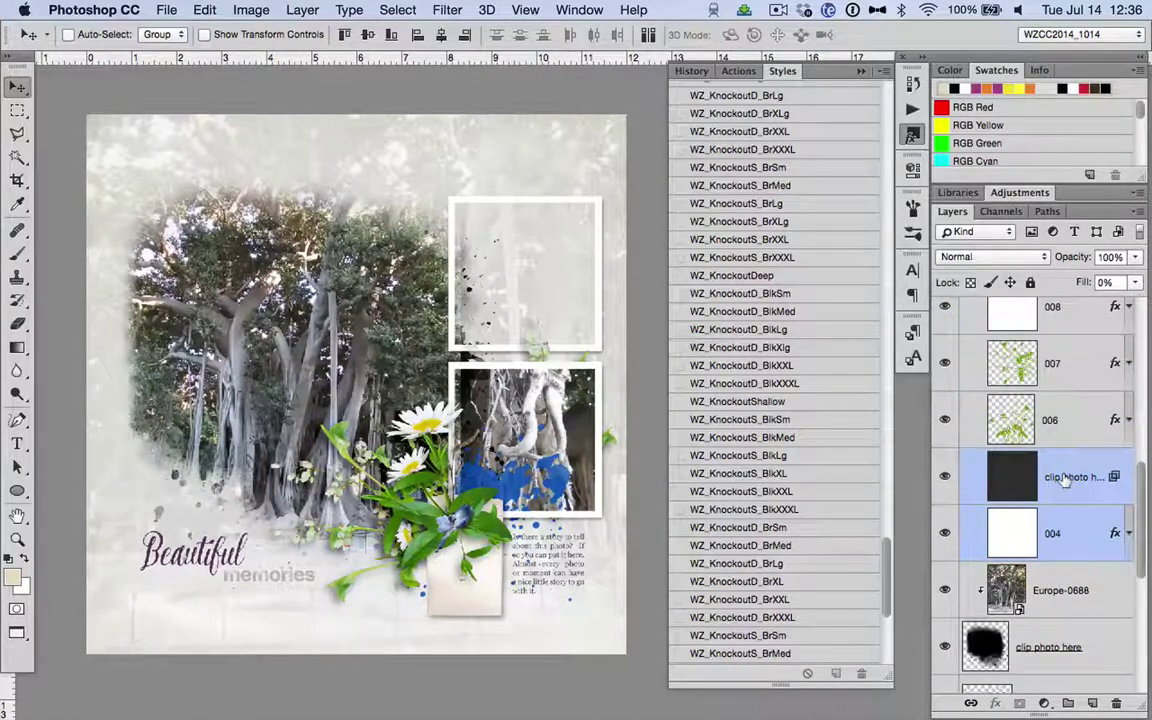
Step: Copy the Europe-0706 area inside the "clip photo here" shape above frame 004 to a new layer, leaving Europe-0706 hidden
scroll(1059, 585, down, 10)
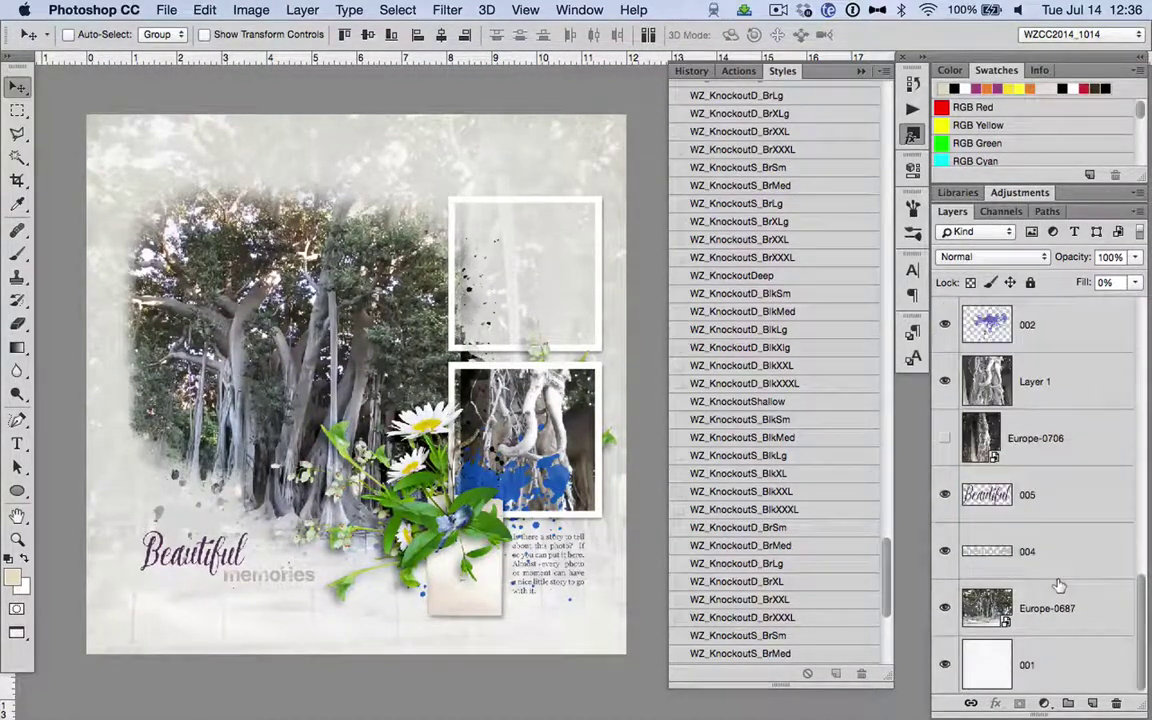
scroll(1059, 585, up, 8)
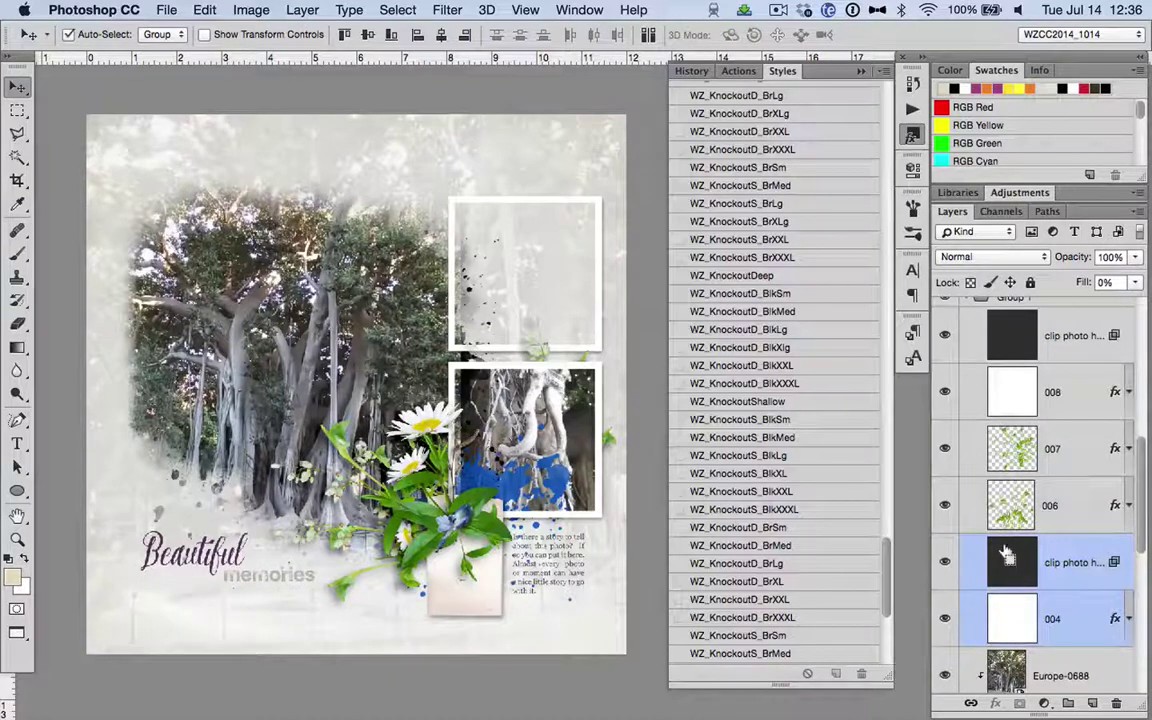
ctrl+click(998, 565)
scroll(1075, 565, down, 10)
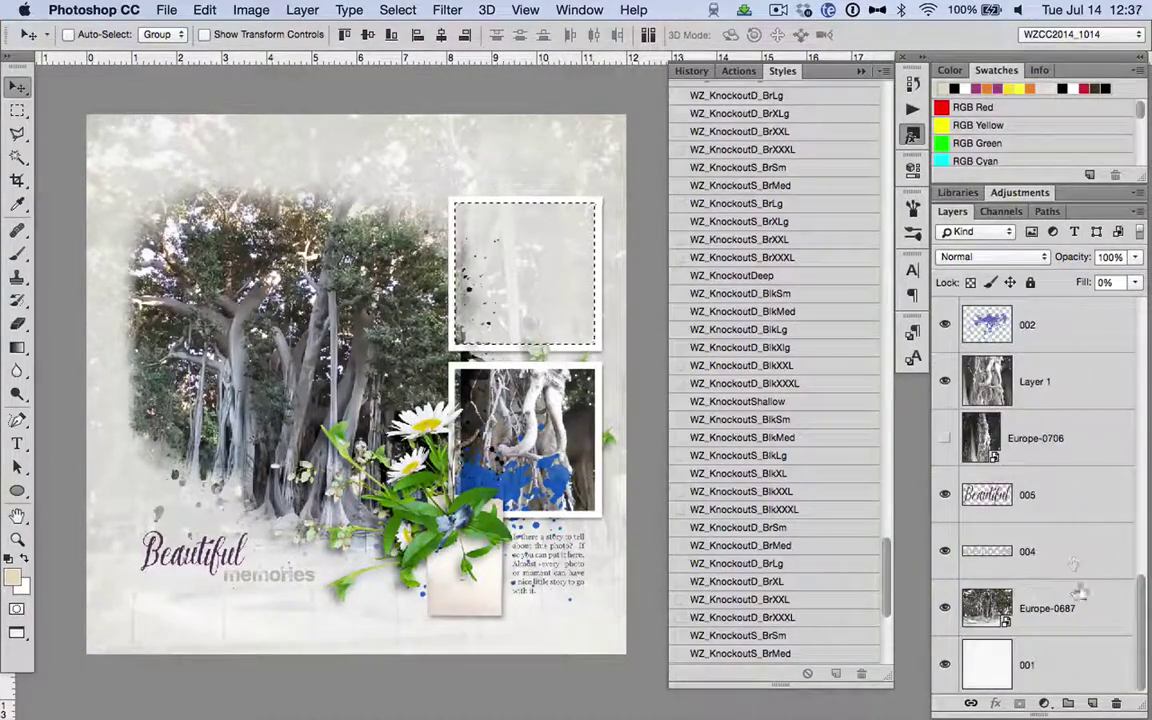
click(1037, 437)
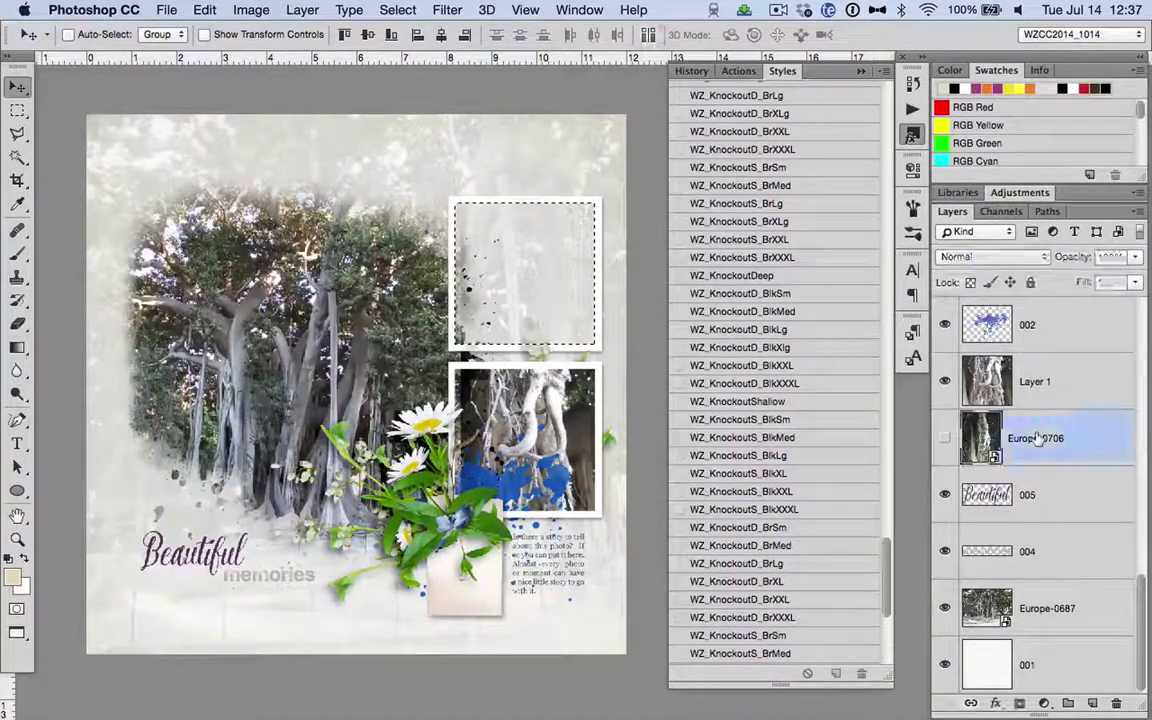
key(super+j)
click(944, 437)
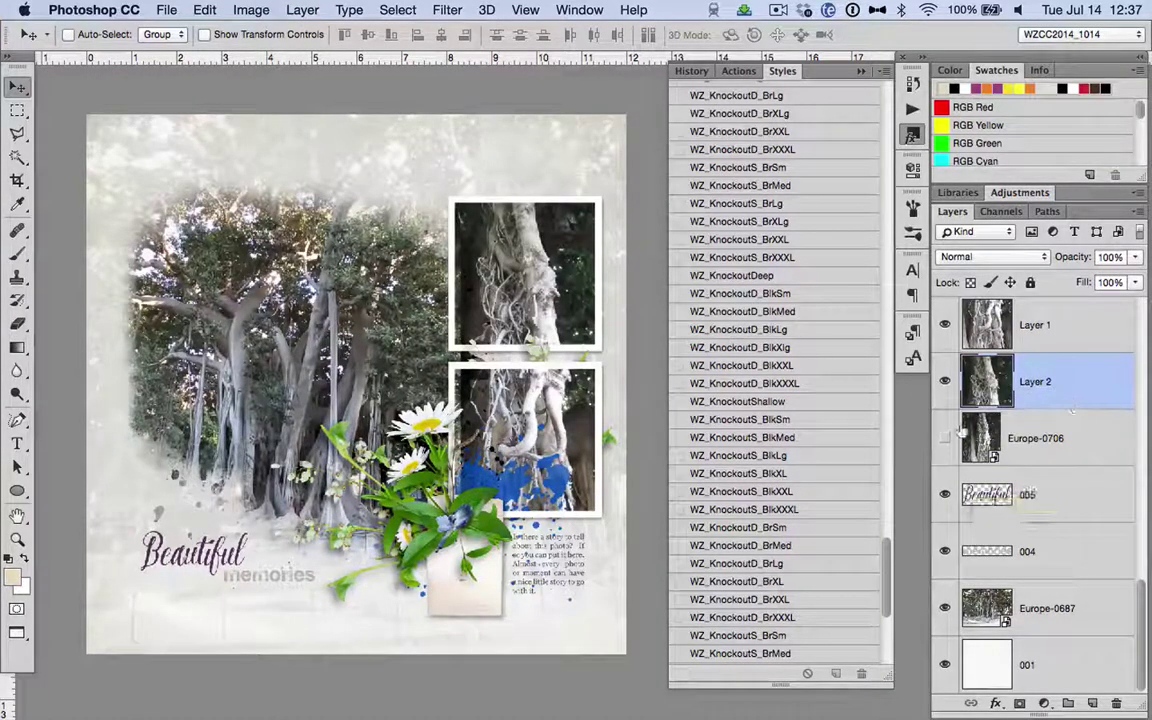
Step: Set the blend mode of the "clip photo here" layer above 008 in Group 1 to Linear Burn
scroll(1040, 430, up, 2)
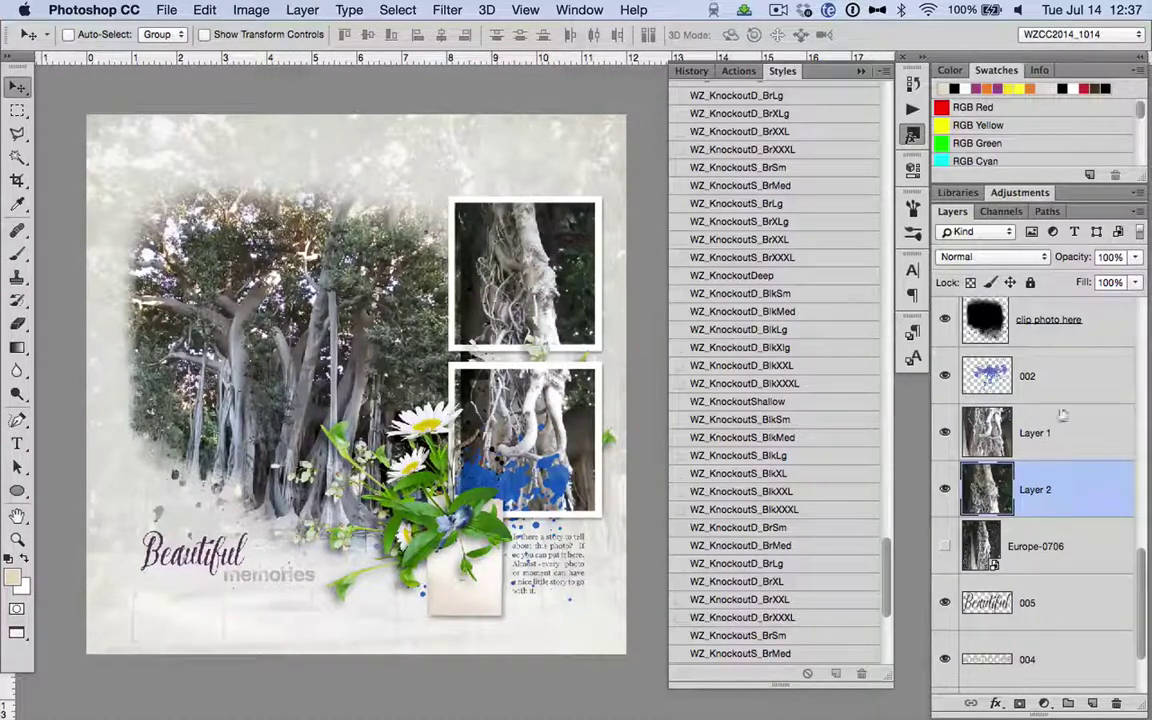
scroll(1054, 400, up, 5)
scroll(1054, 400, up, 4)
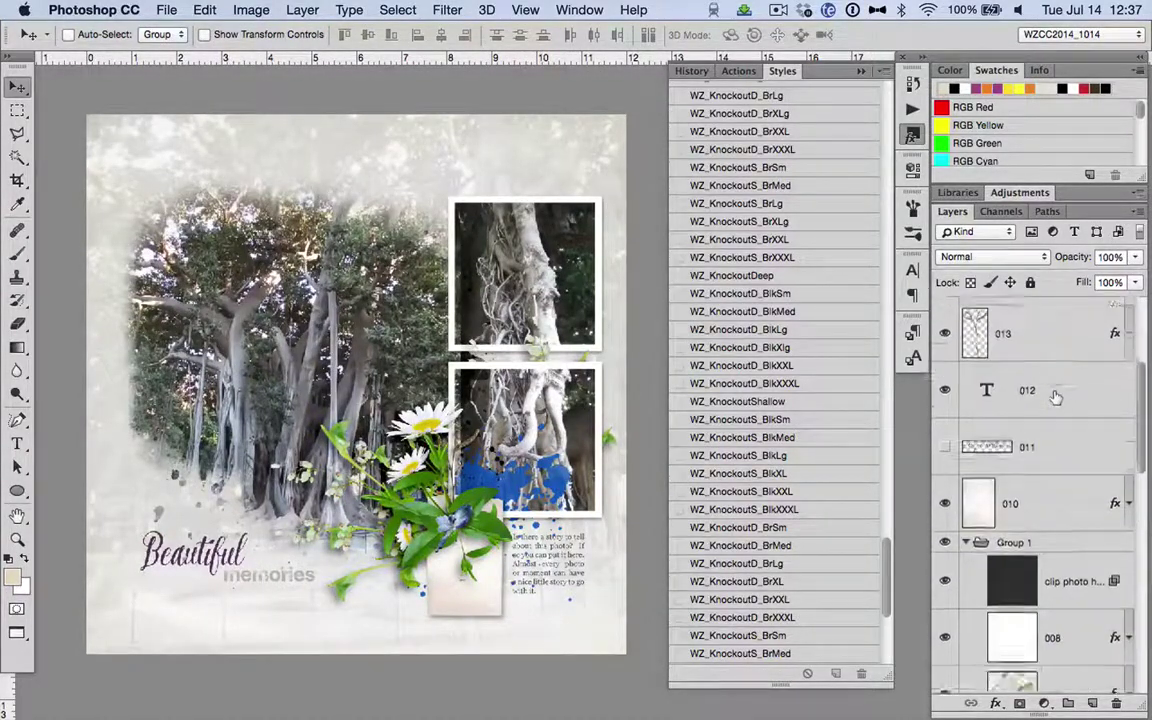
scroll(1054, 400, down, 3)
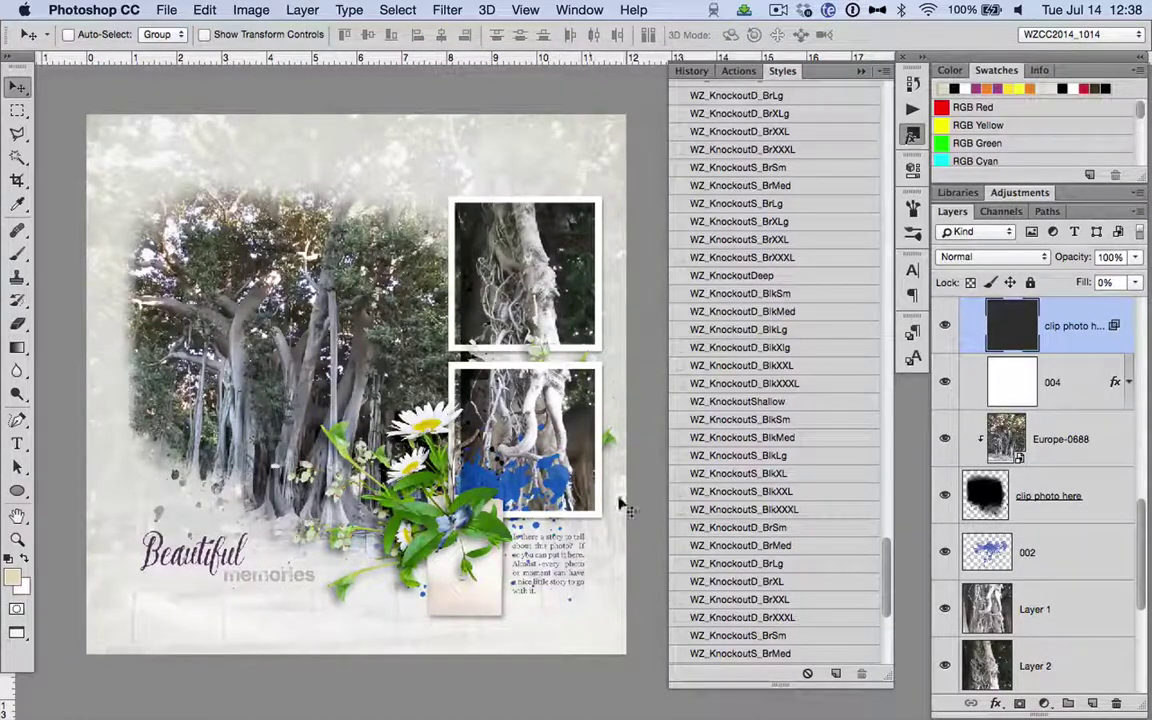
scroll(1040, 405, up, 3)
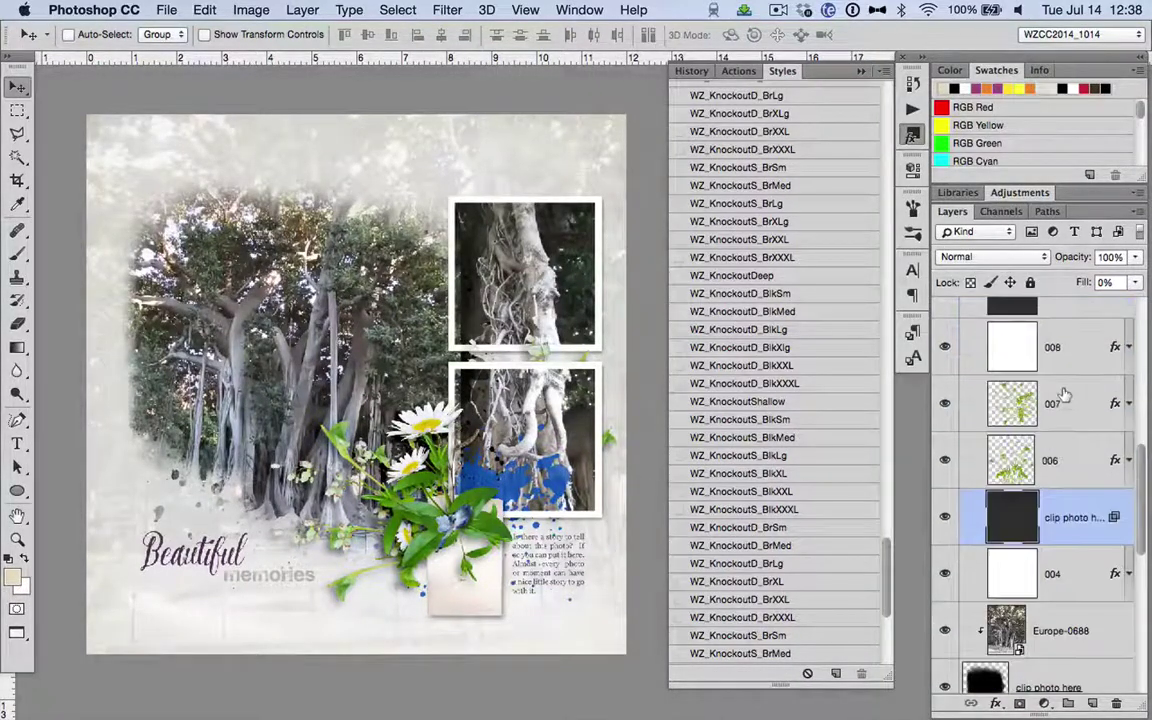
scroll(1058, 502, up, 2)
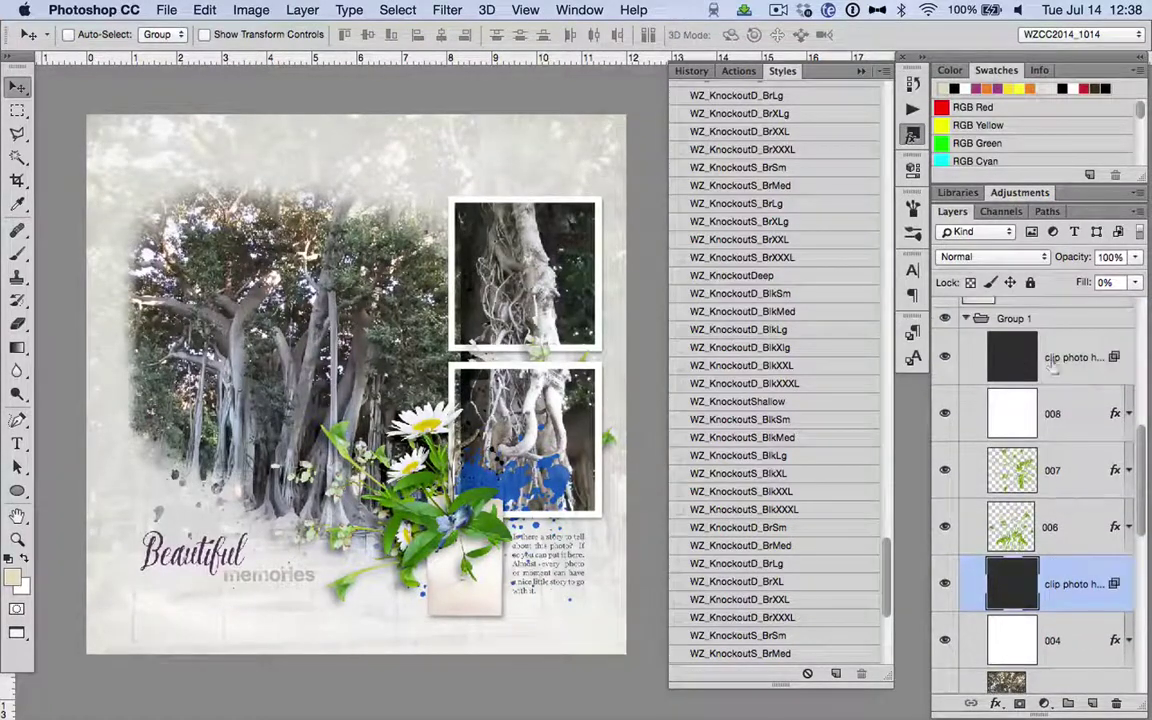
click(970, 360)
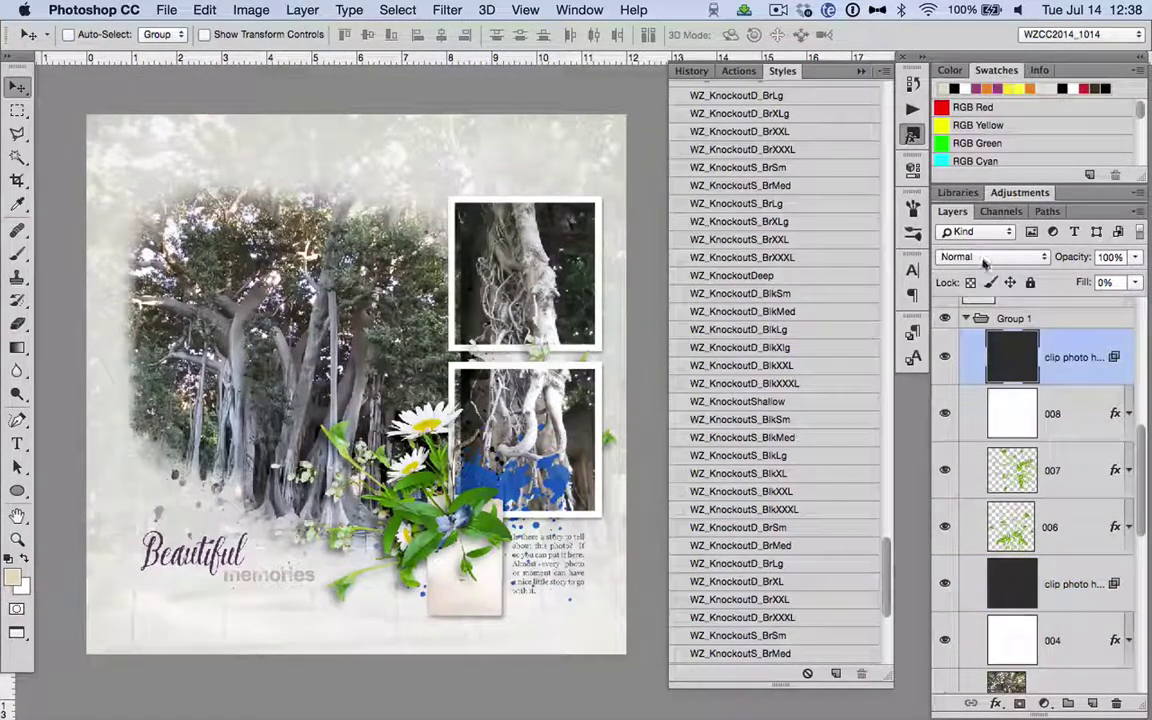
click(984, 258)
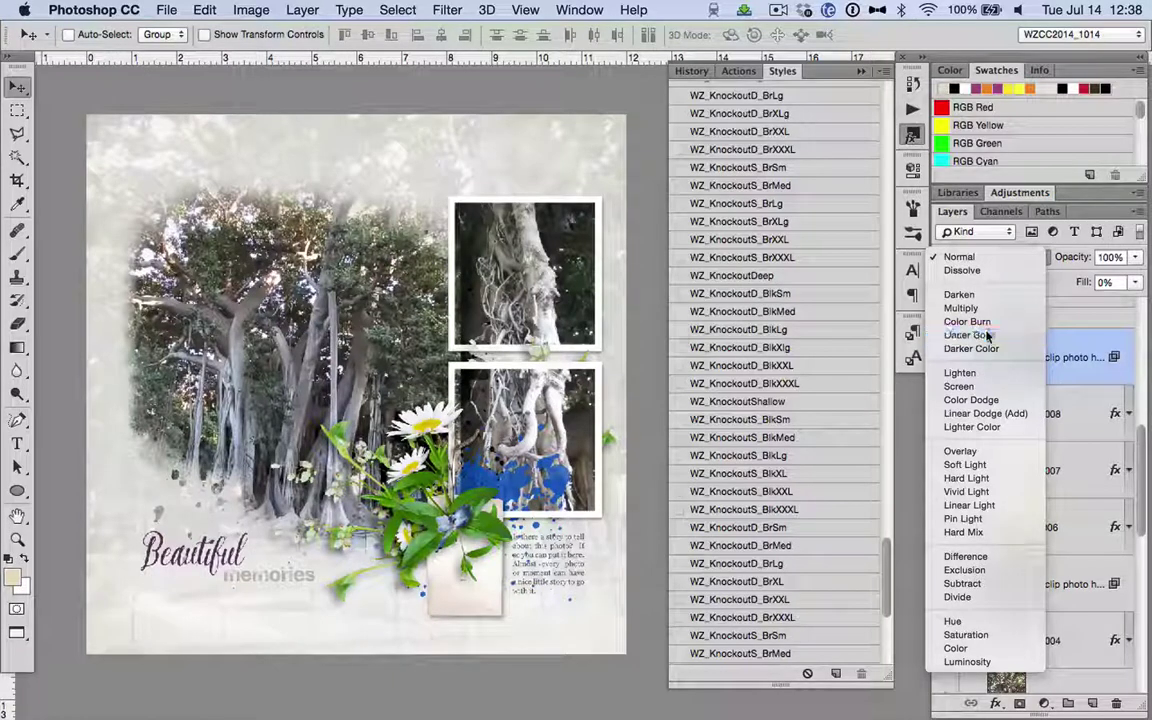
click(900, 332)
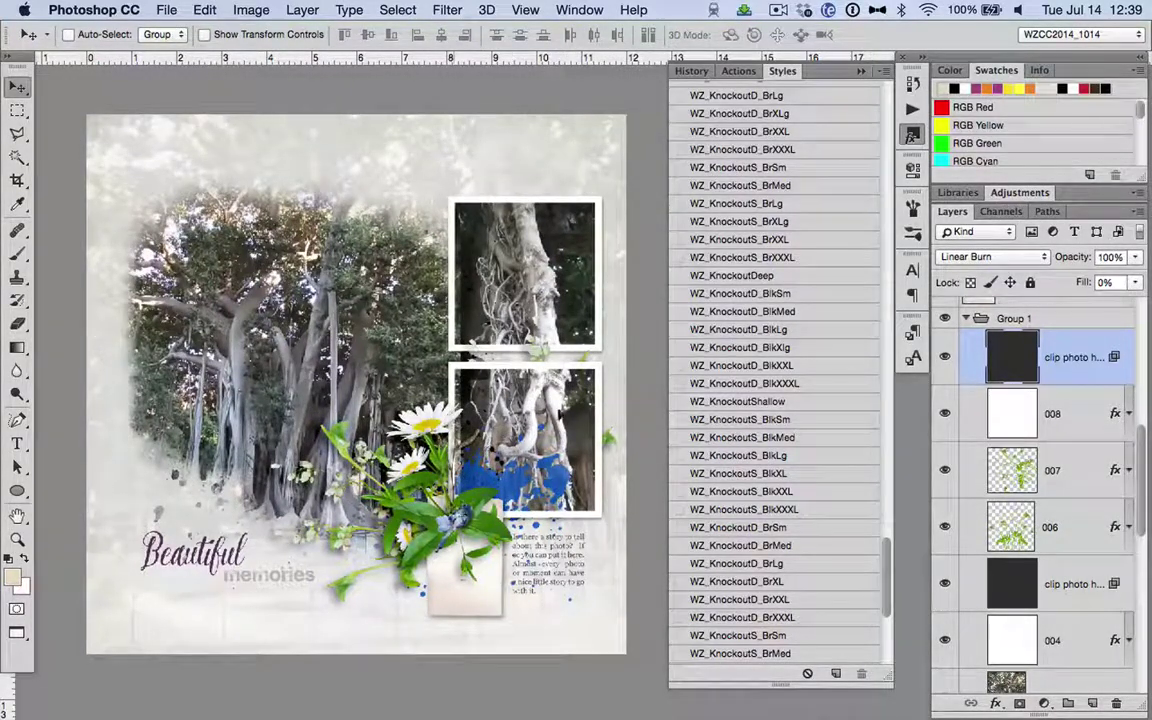
Step: Hide the "clip photo here" layer above 008 and bring Layer 1 forward into Group 1, directly above 008
scroll(1081, 533, up, 1)
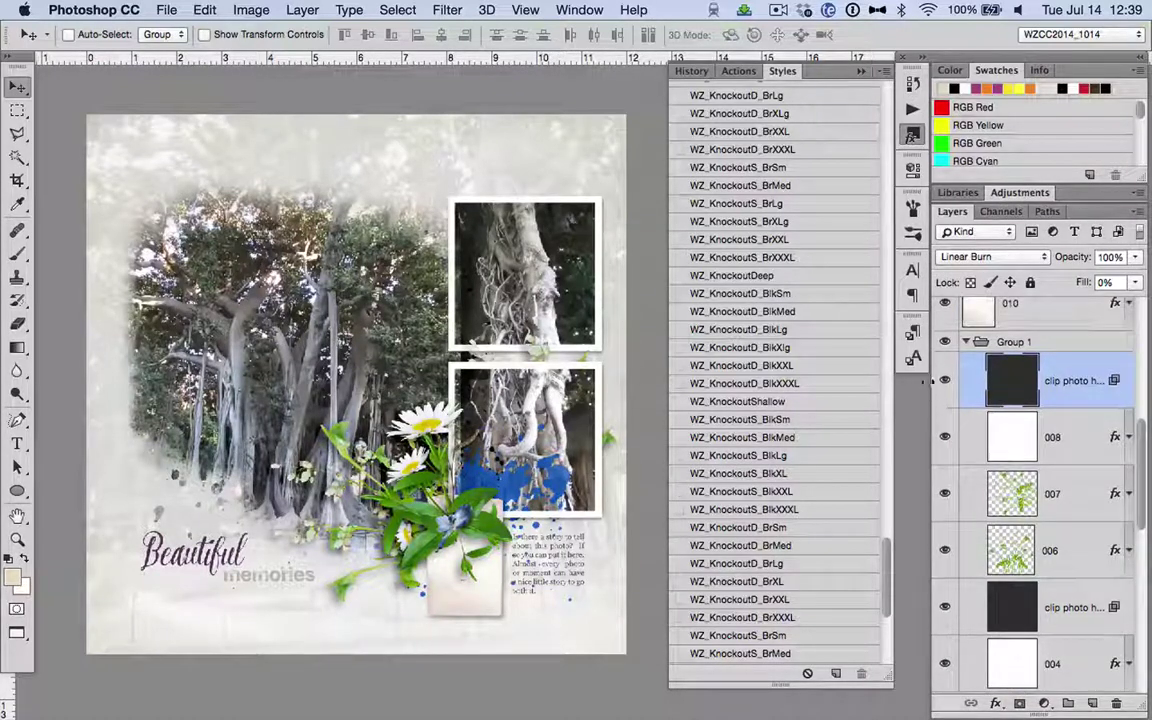
click(945, 381)
scroll(1082, 458, down, 6)
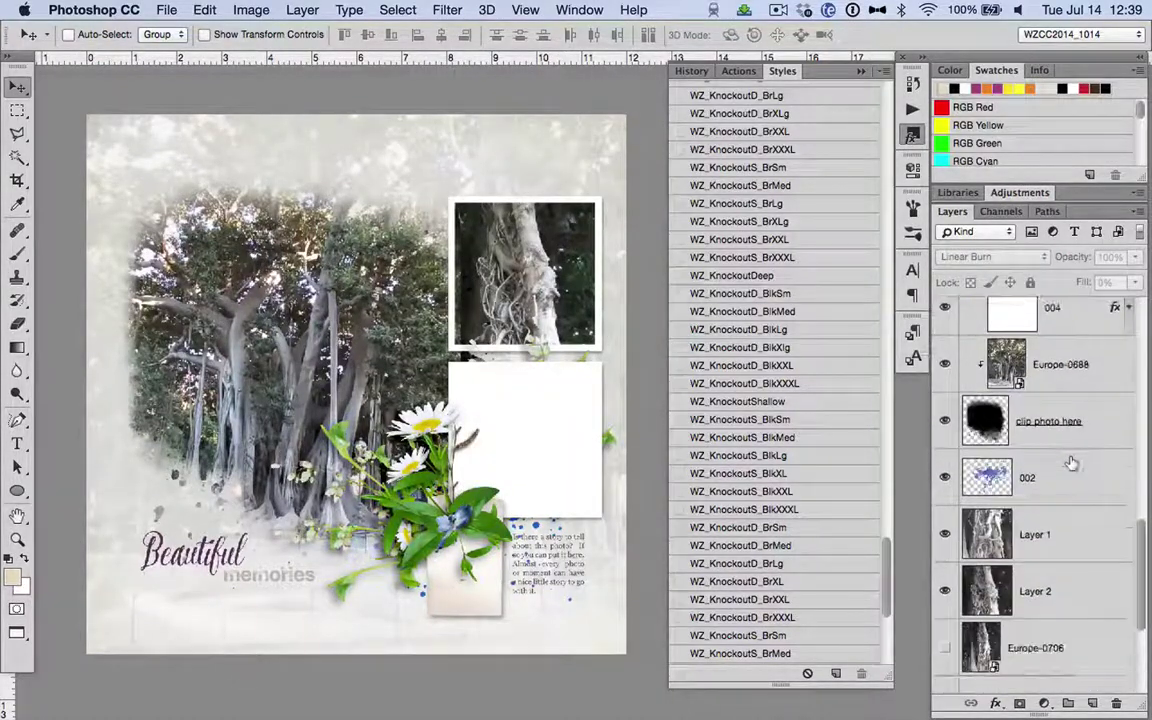
click(1061, 530)
key(super+bracketright)
key(super+bracketright)
key(super+bracketright)
key(super+bracketright)
key(super+bracketright)
key(super+bracketright)
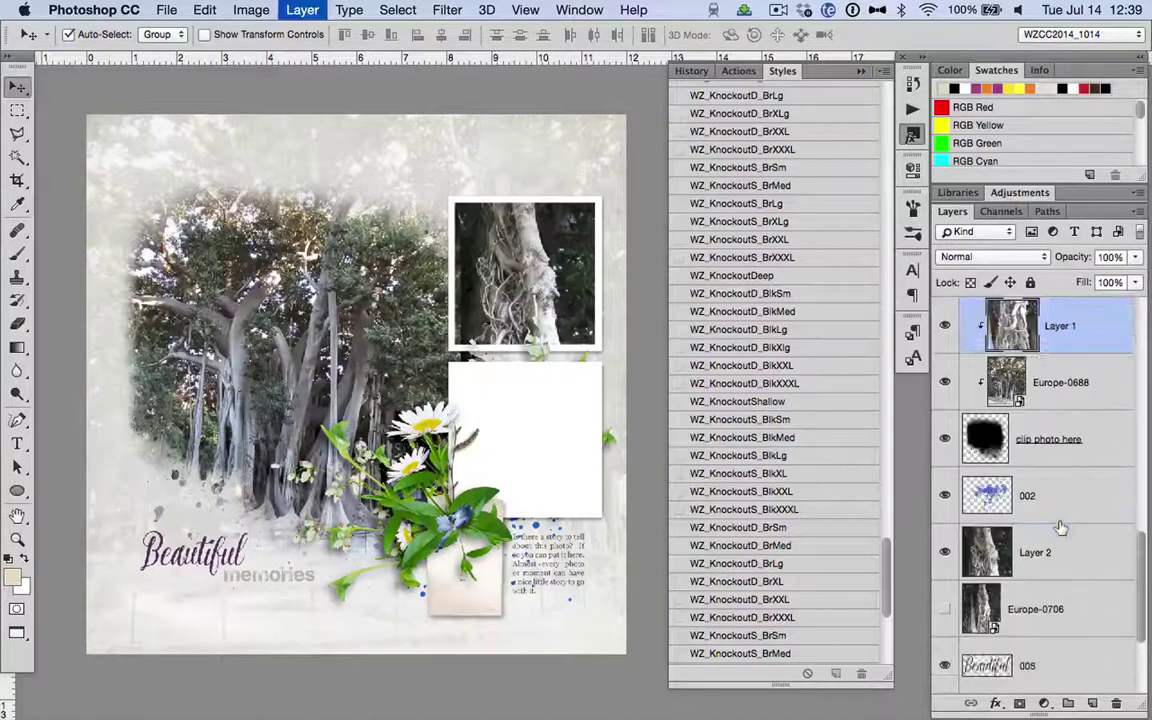
key(super+bracketright)
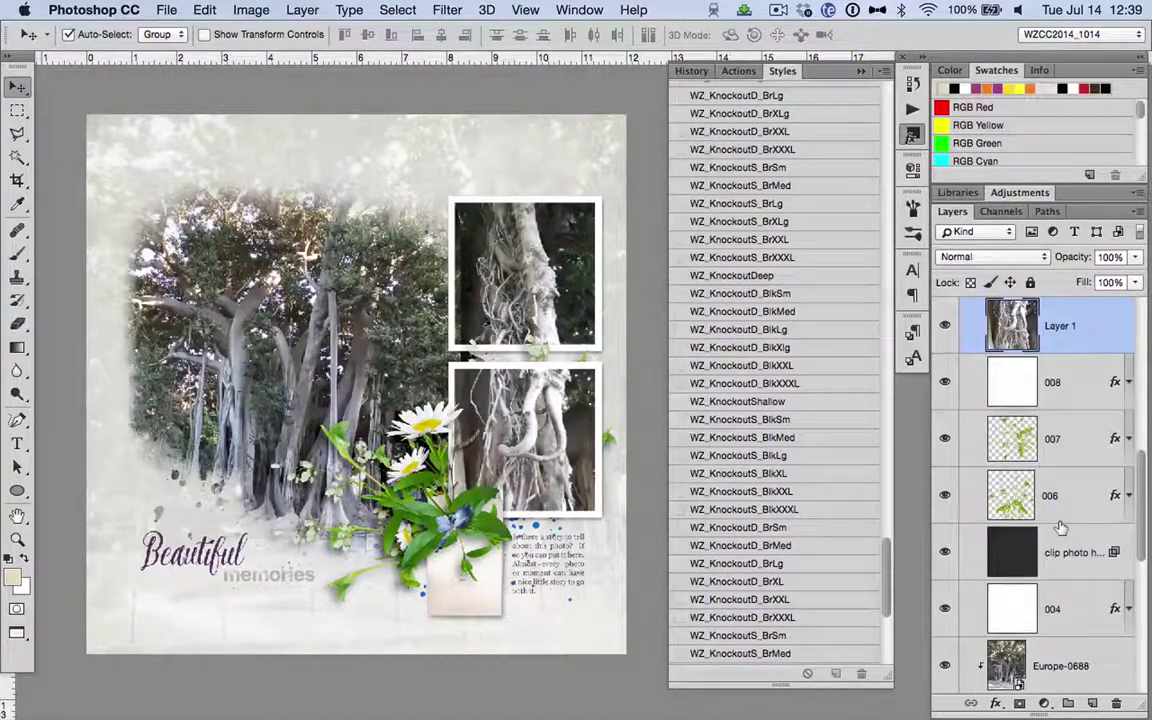
Step: Toggle the visibility of Layer 1 and frame 008 to check the photo over the lower frame
scroll(1067, 427, up, 1)
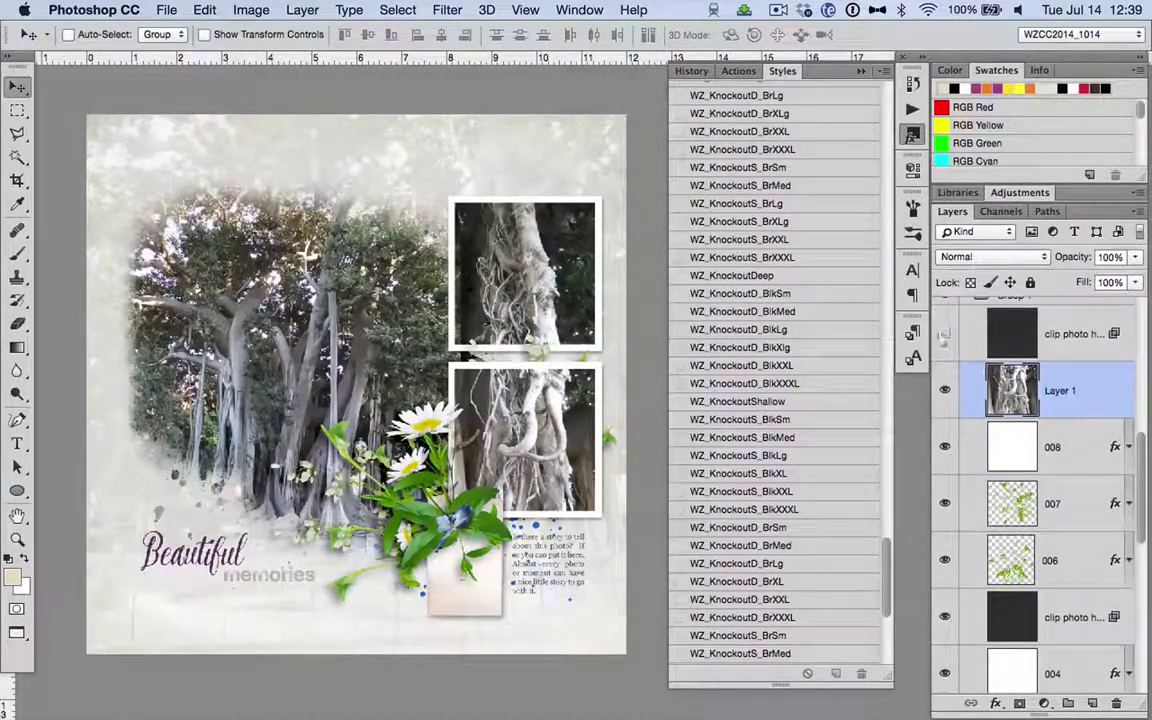
click(944, 390)
click(944, 390)
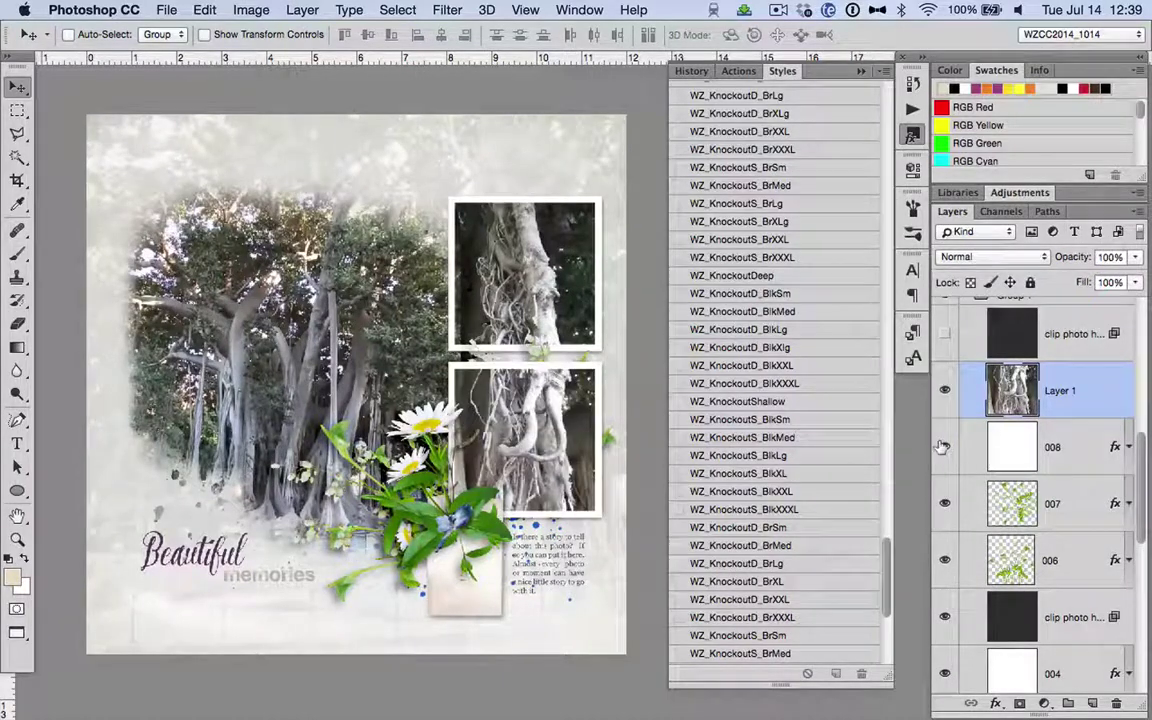
click(944, 447)
click(944, 447)
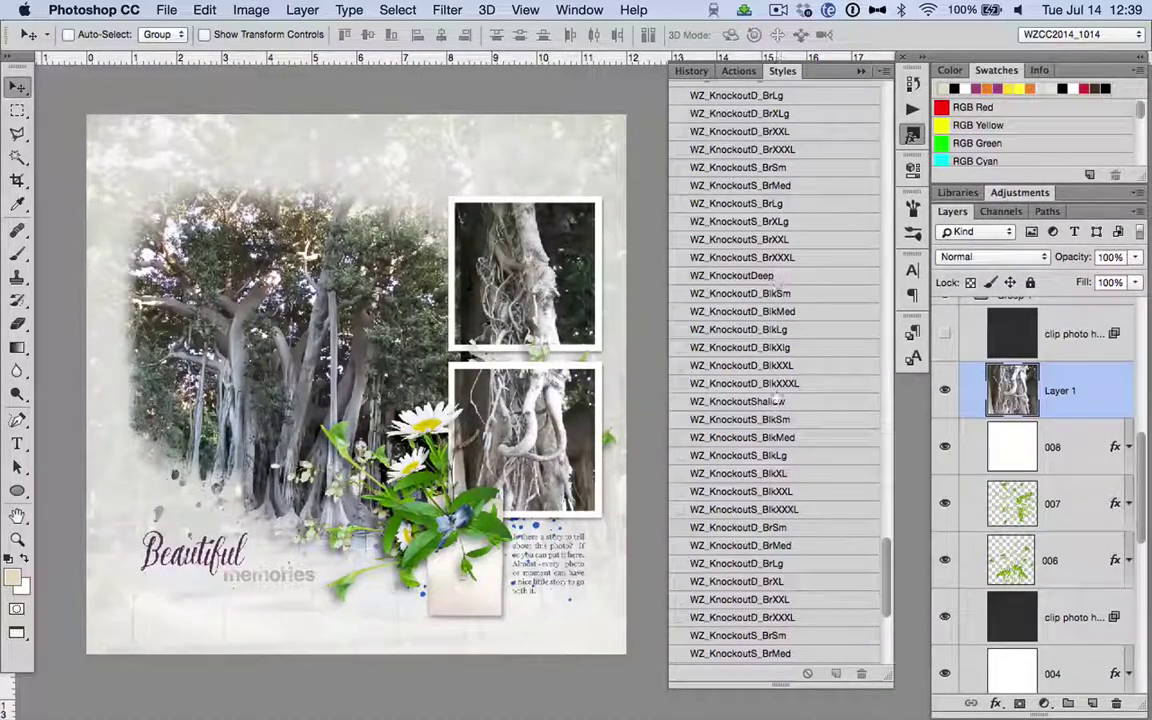
Step: Move paint splatter layer 002 into Group 1 beneath frame 004 and shift the splatter slightly on the page
click(700, 362)
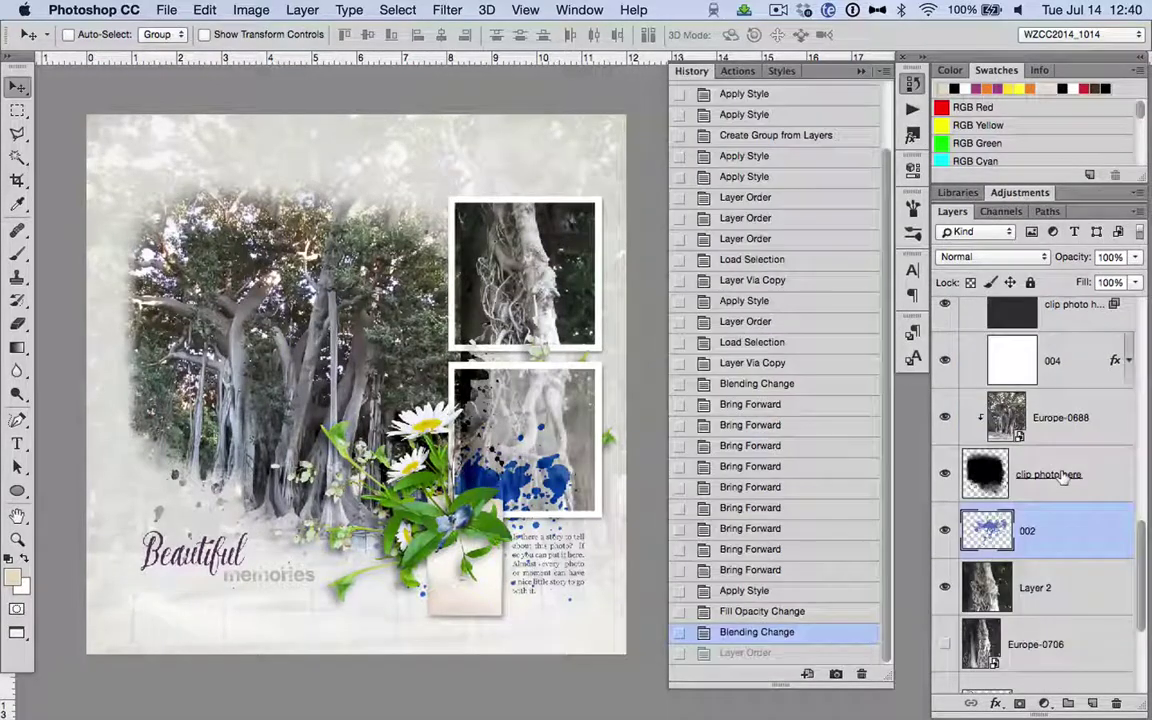
scroll(1063, 478, up, 2)
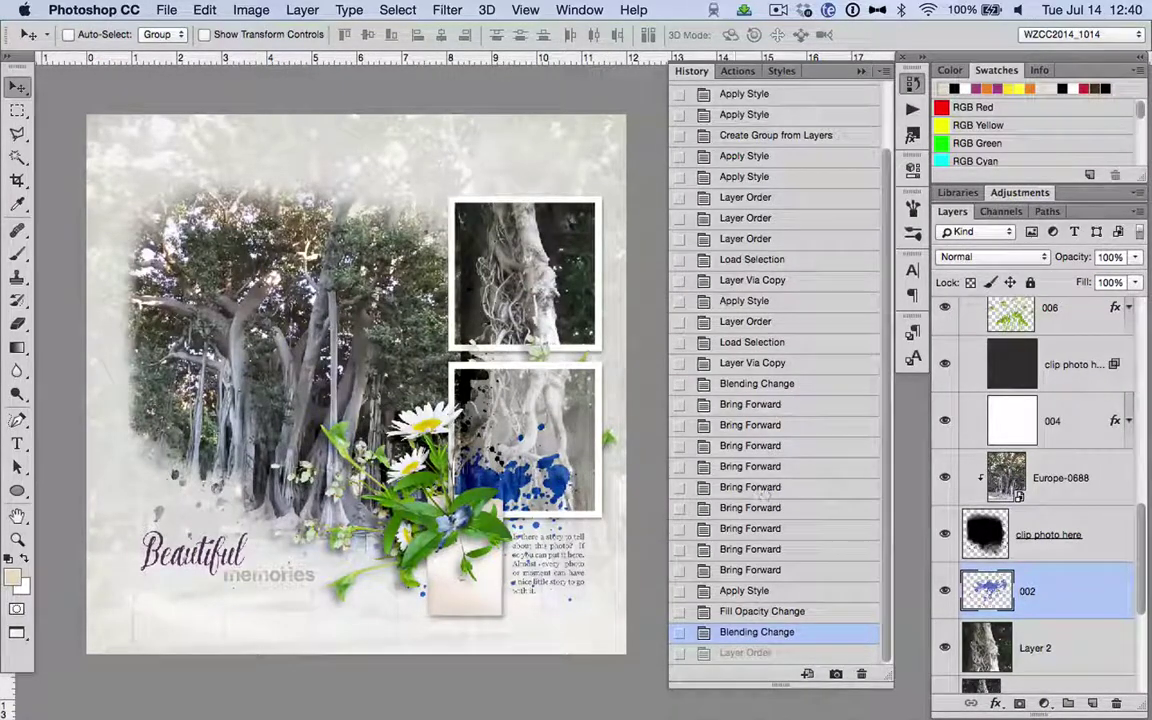
scroll(1069, 662, up, 2)
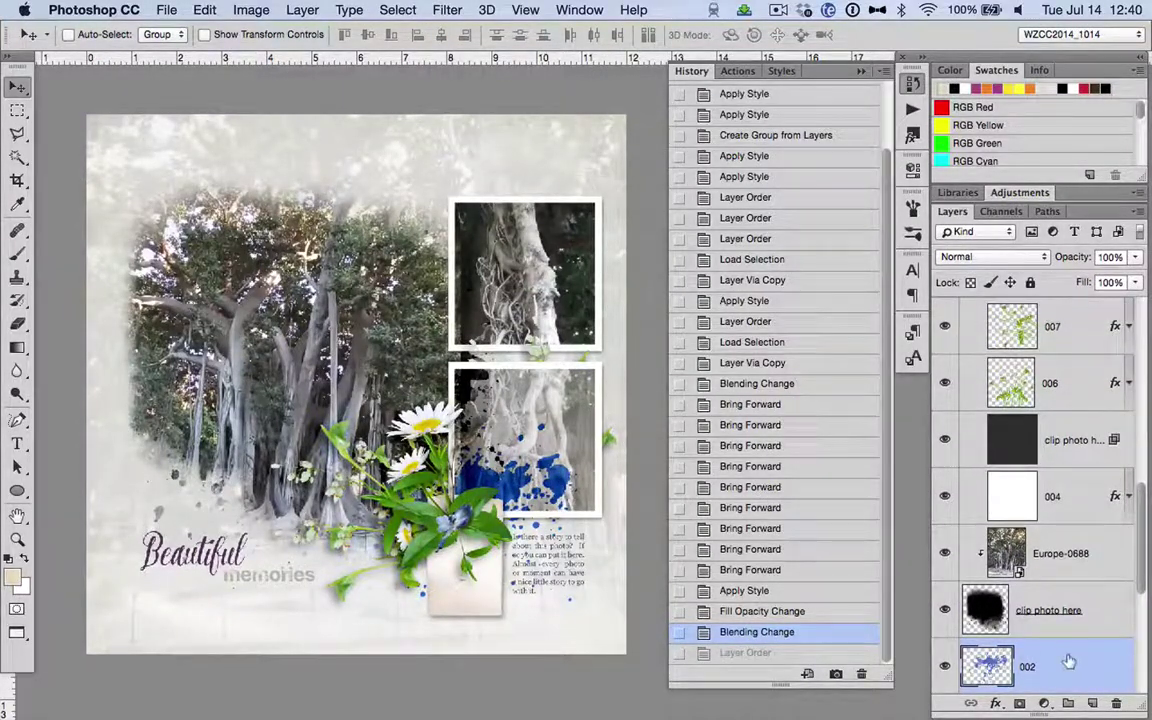
drag(1069, 662, 1085, 500)
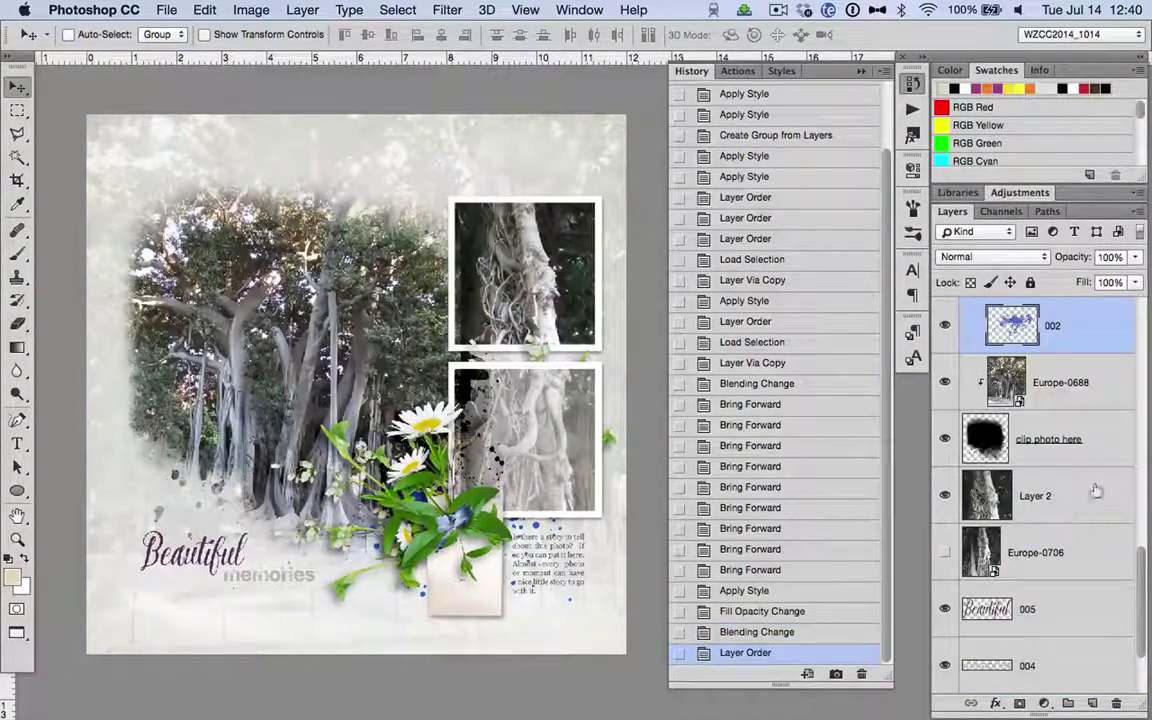
mouse_move(453, 463)
mouse_down()
mouse_move(482, 465)
mouse_move(462, 463)
mouse_up()
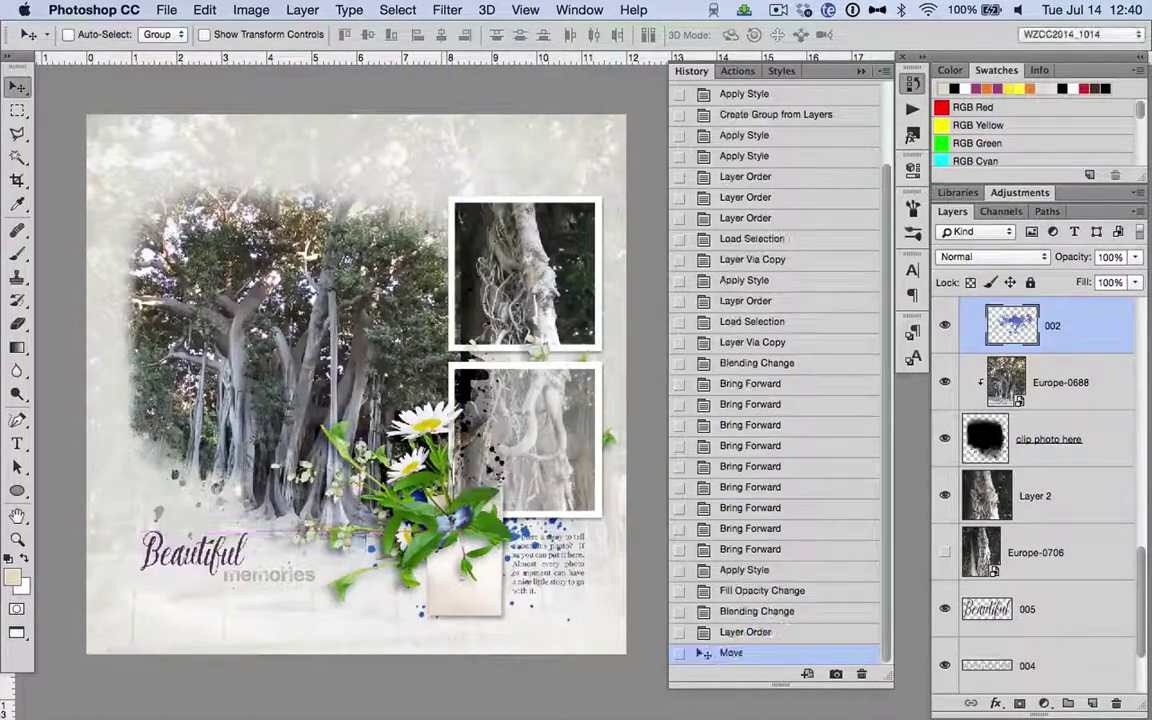